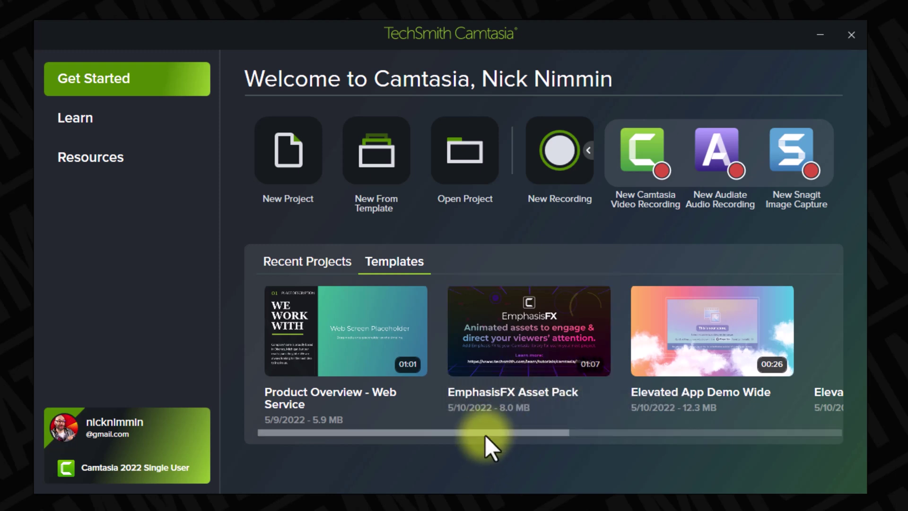
Step: Browse recent projects and templates, then go to Learn and open the Resources page
left_click_drag(485, 434, 423, 444)
left_click(308, 265)
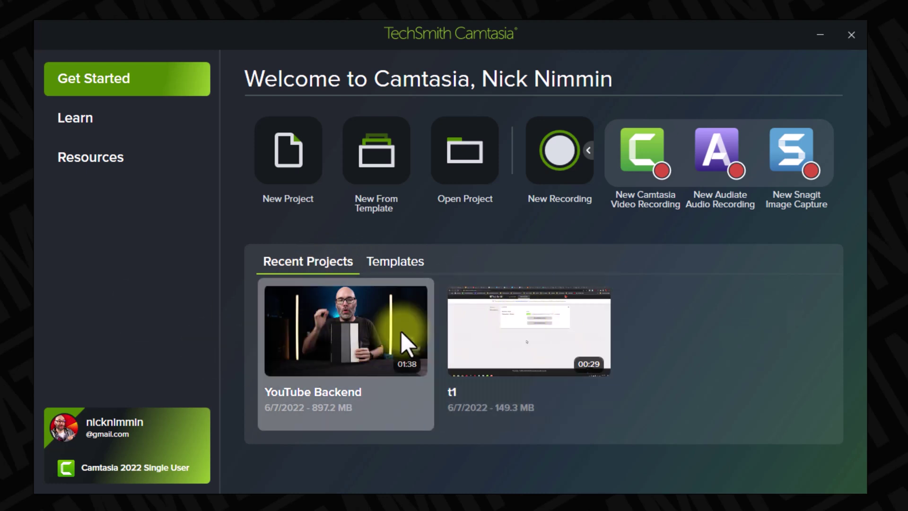
left_click(388, 262)
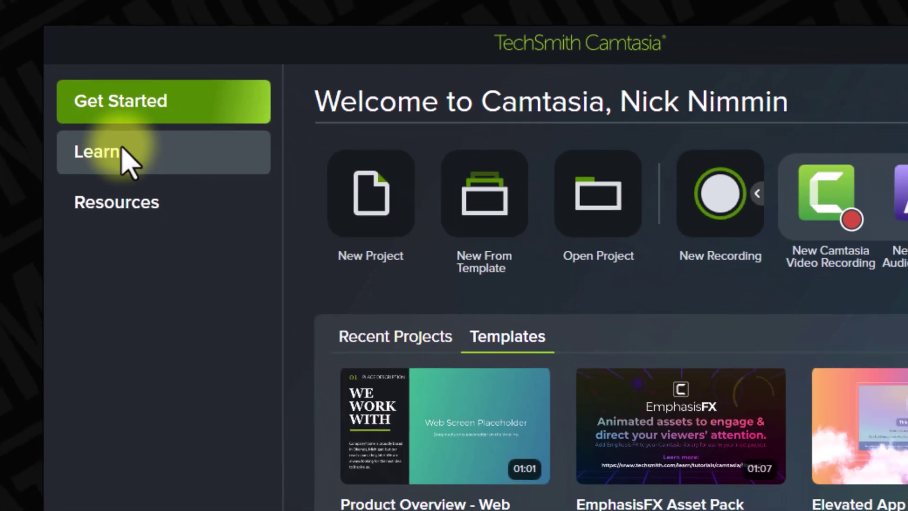
left_click(122, 151)
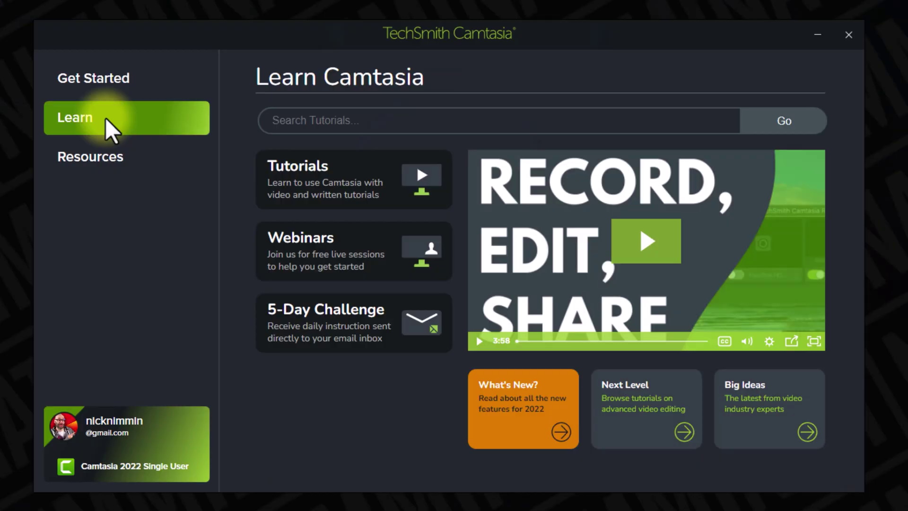
left_click(95, 167)
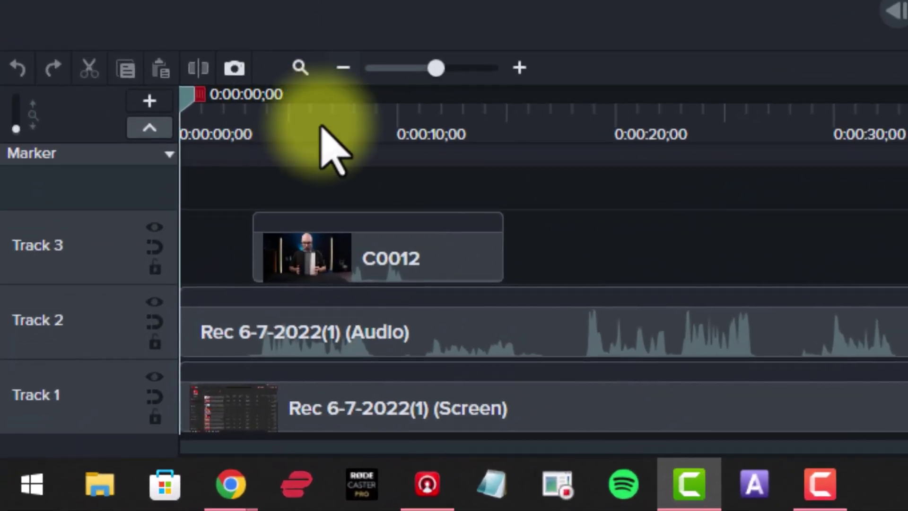
Step: Select the C0012 clip on Track 3, the screen recording on Track 1 and the audio on Track 2
left_click(388, 265)
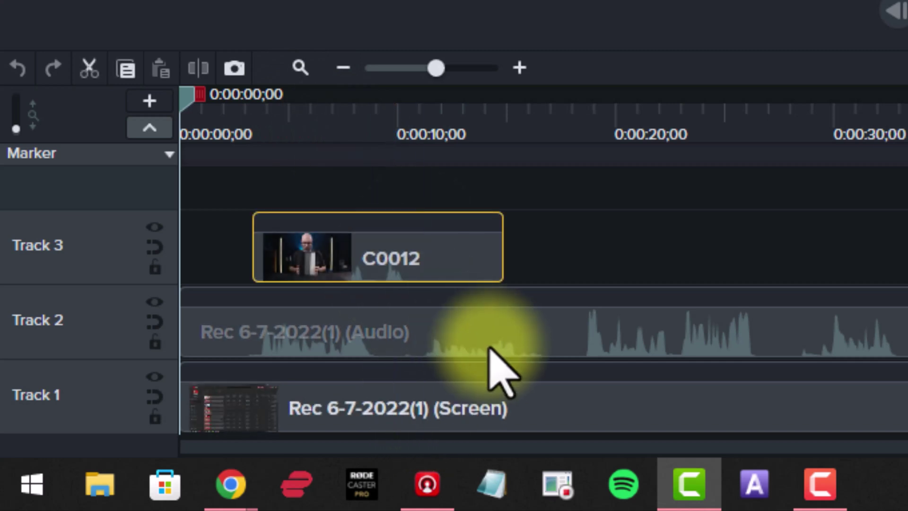
left_click(426, 416)
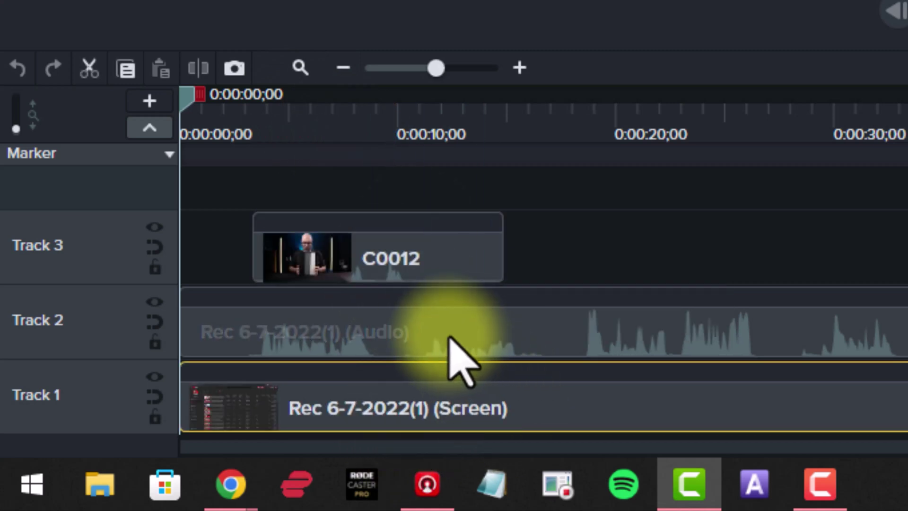
left_click(449, 337)
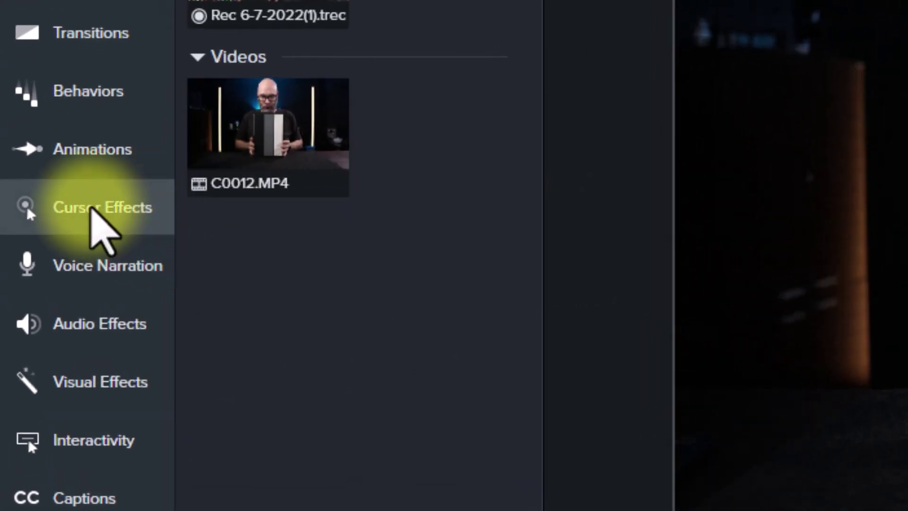
Step: Apply the Cursor Path effect to the C0012 clip and raise the cursor scale to 1,610%
left_click(35, 190)
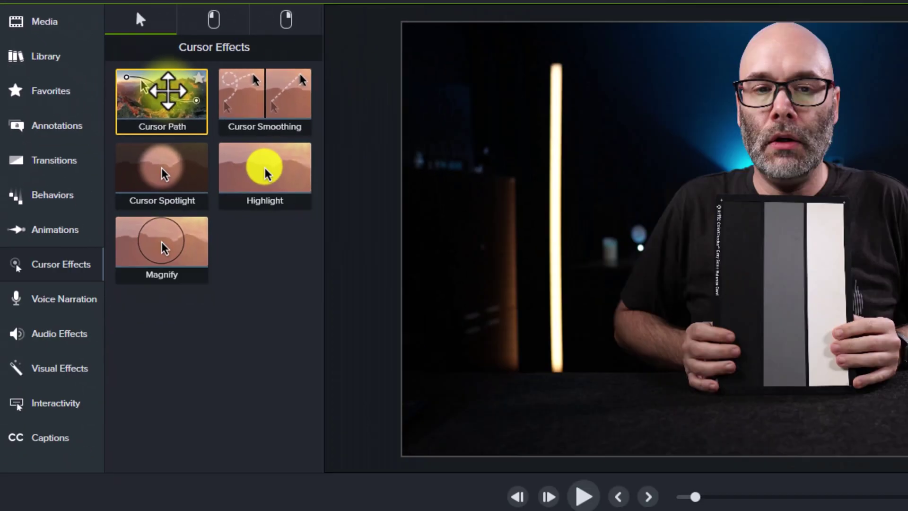
left_click_drag(279, 150, 362, 510)
left_click_drag(146, 444, 146, 443)
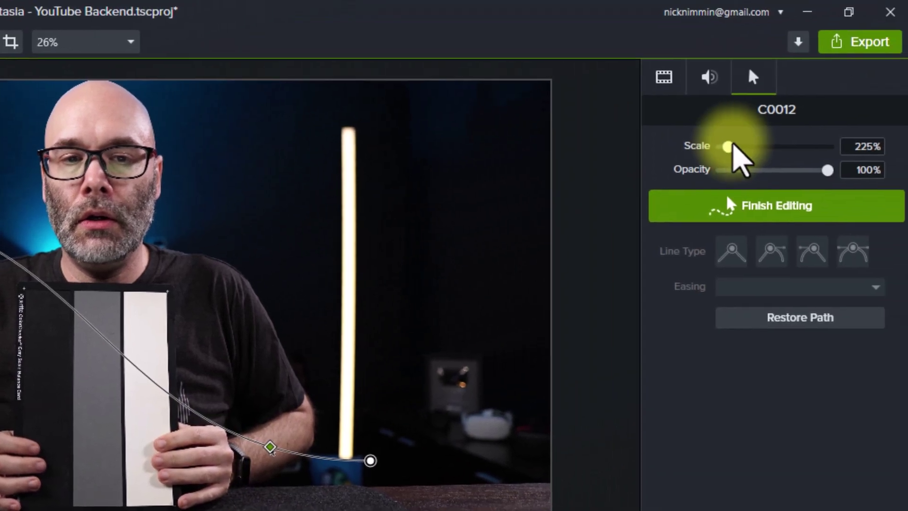
left_click_drag(727, 147, 810, 152)
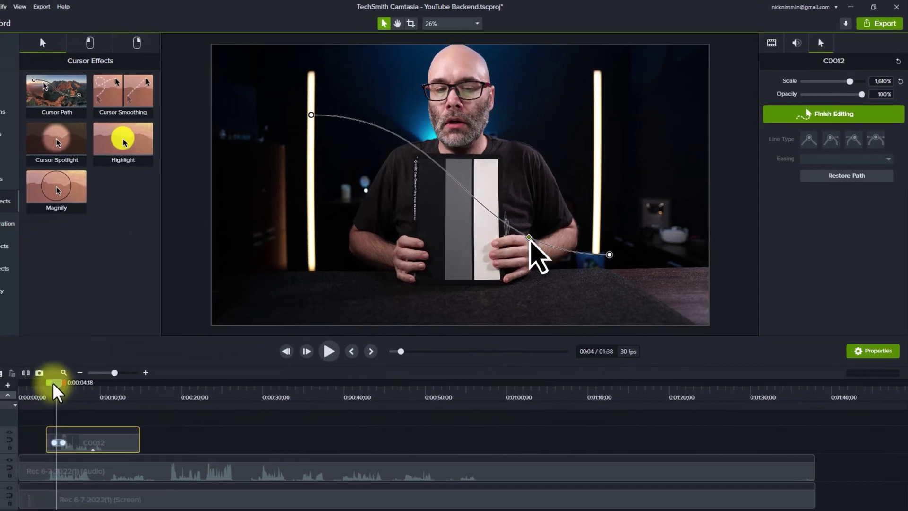
Step: Move the playhead into C0012, curve the cursor path and end it on the grey card
left_click(74, 376)
left_click_drag(74, 376, 111, 374)
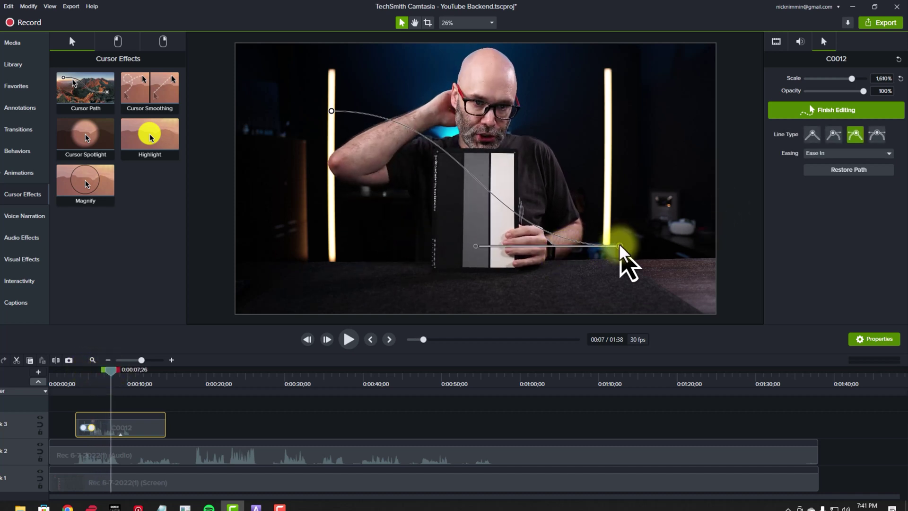
left_click_drag(475, 246, 483, 286)
left_click_drag(619, 246, 474, 205)
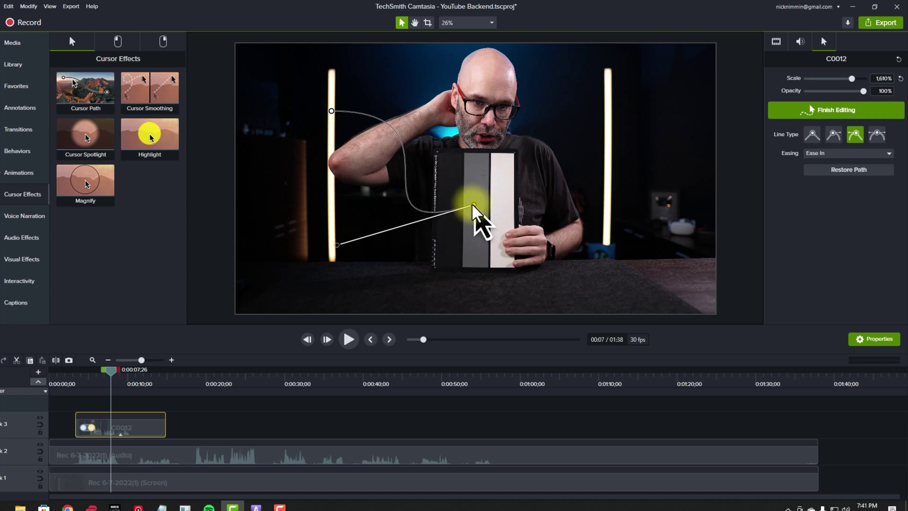
Step: Preview the cursor animation and move its starting point beyond the left edge of the frame
left_click(71, 376)
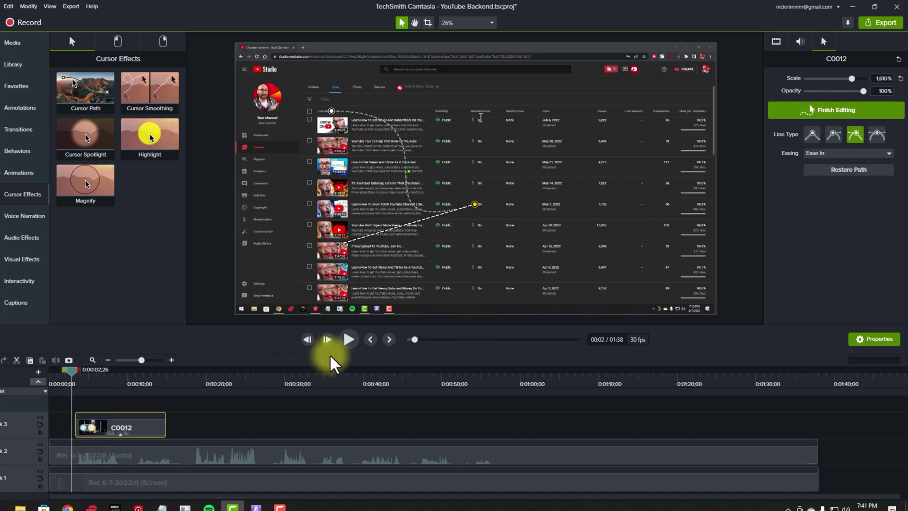
left_click(348, 339)
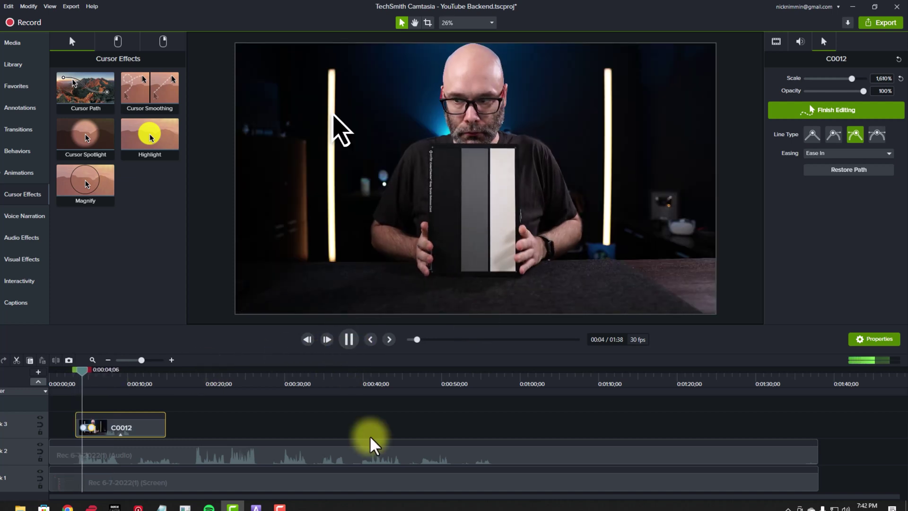
left_click(350, 339)
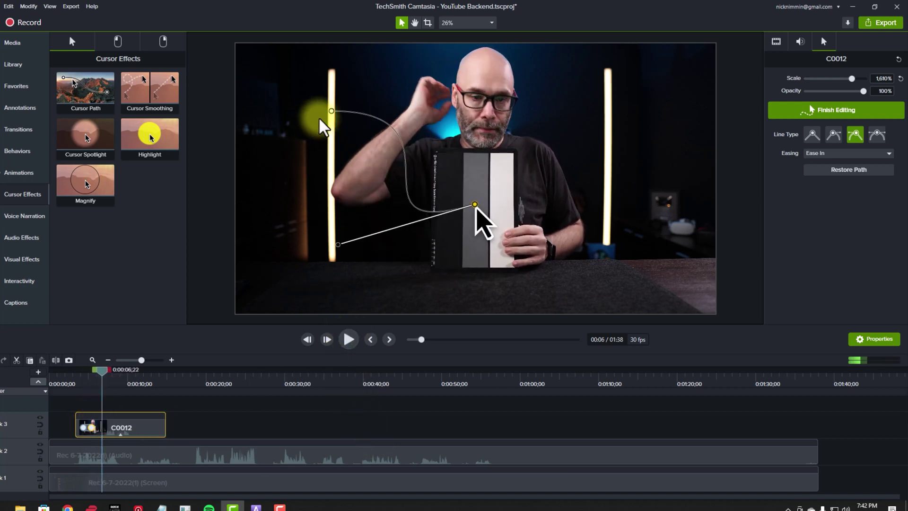
left_click_drag(330, 112, 211, 106)
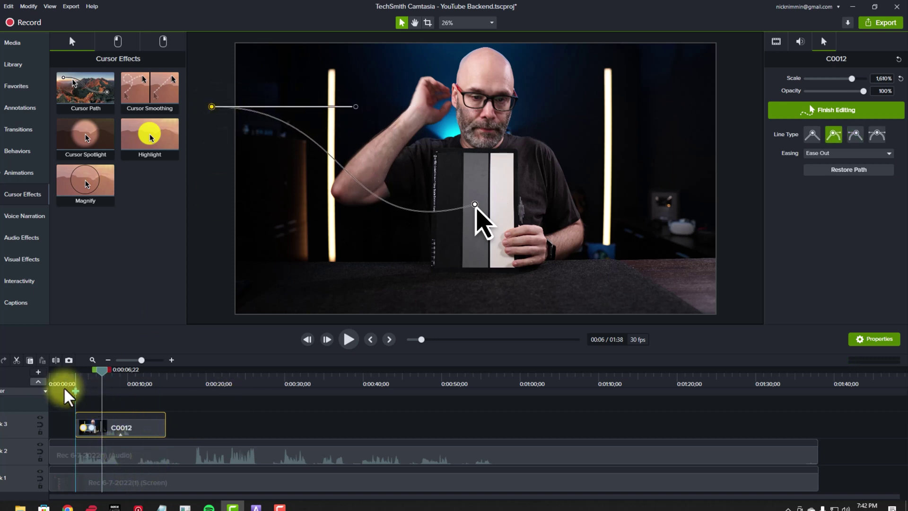
left_click(75, 376)
left_click(349, 340)
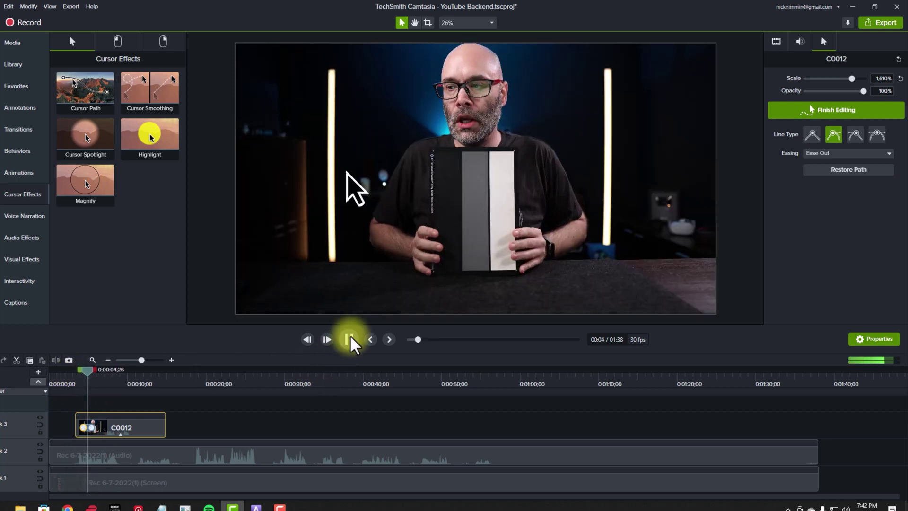
left_click(348, 339)
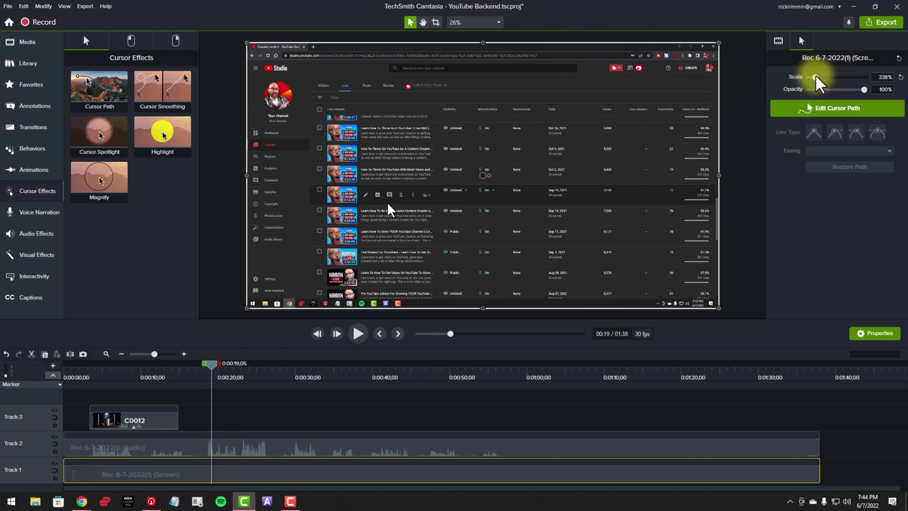
Step: Raise the recording's cursor scale to 1,739% and convert its path using Simplify Existing Path
left_click_drag(816, 75, 839, 104)
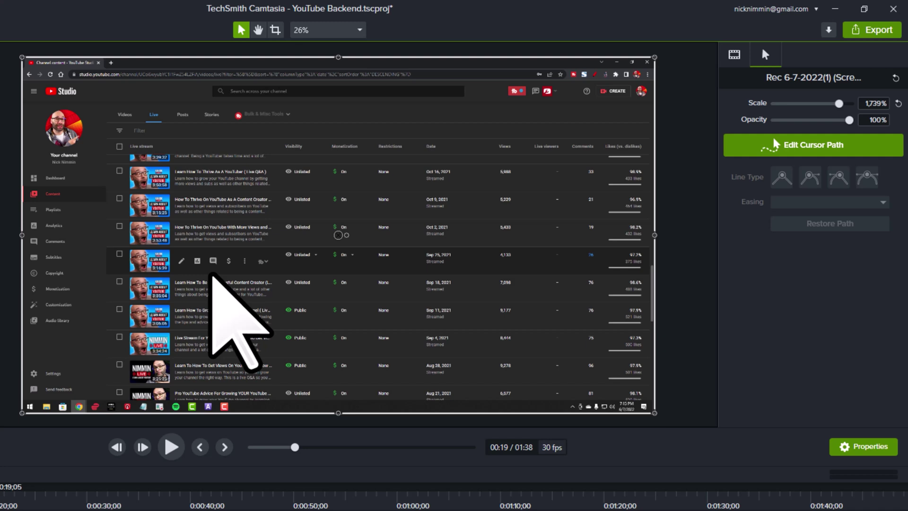
left_click(796, 153)
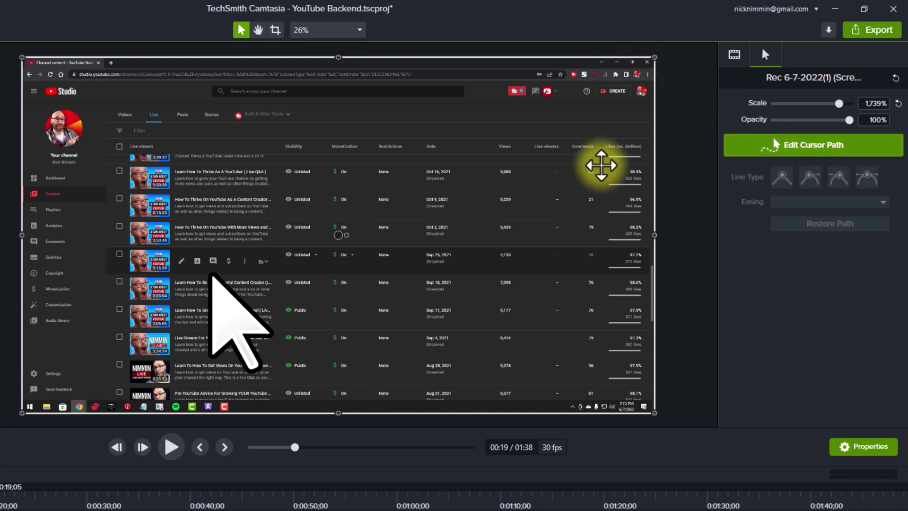
left_click(787, 145)
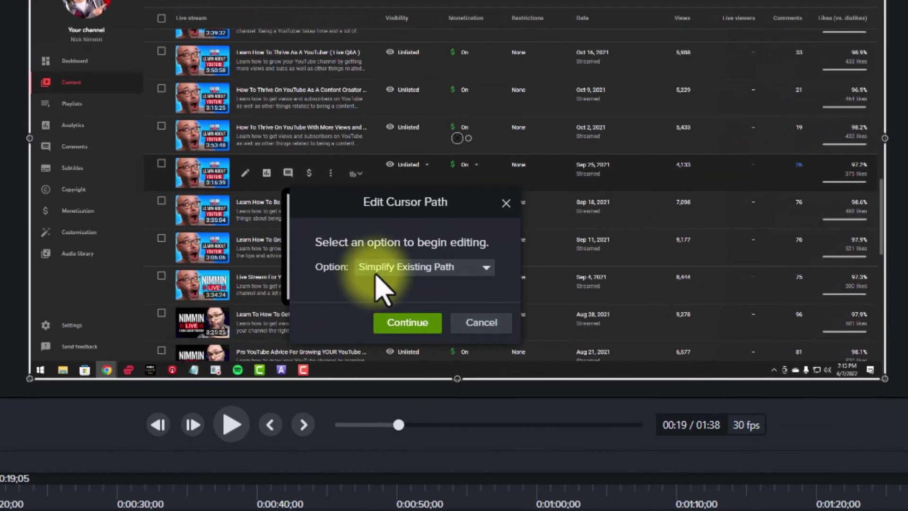
left_click(408, 274)
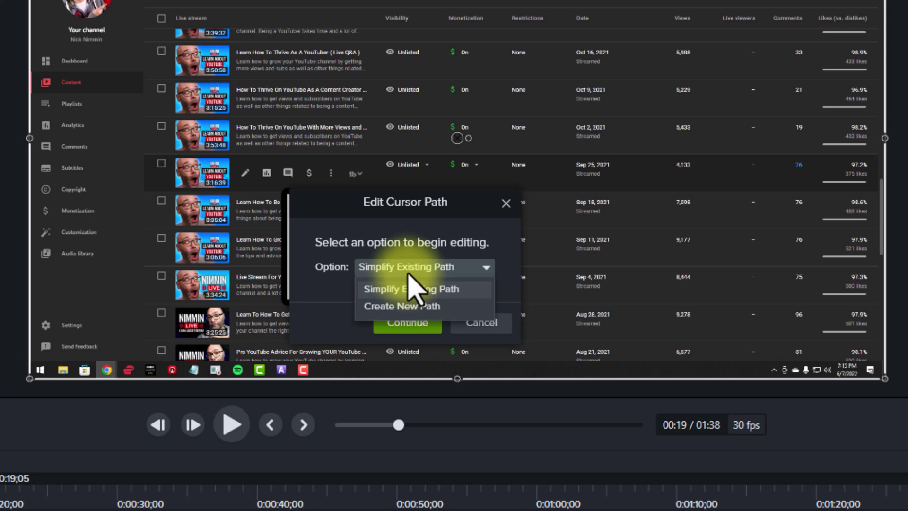
left_click(407, 269)
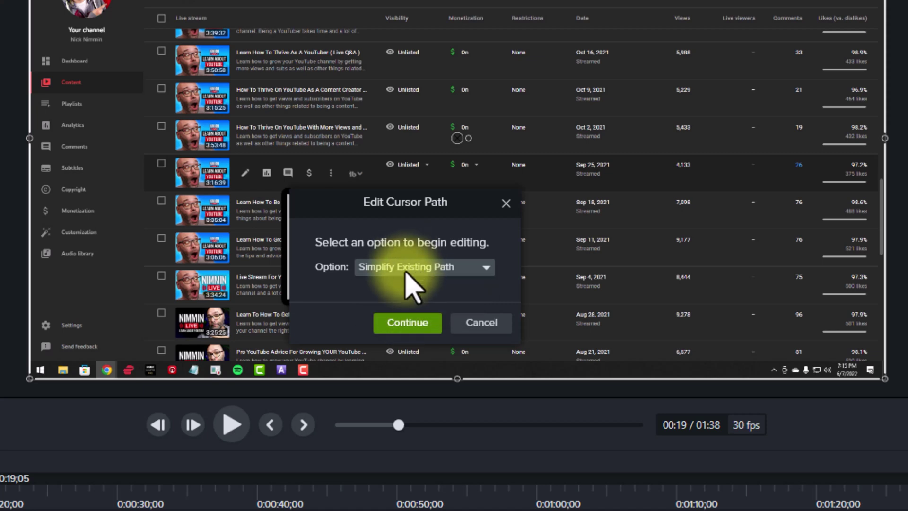
left_click(403, 324)
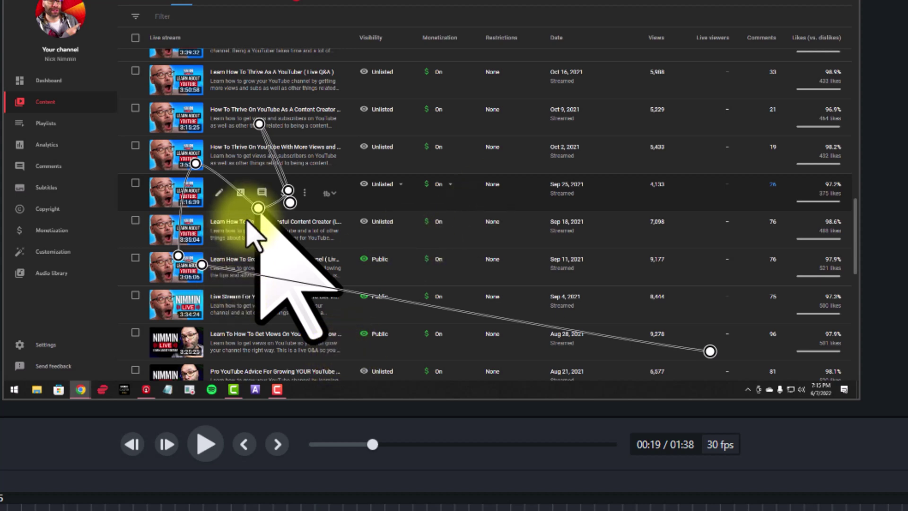
Step: Delete the extra cursor path points so the path leads straight to its end point
right_click(259, 209)
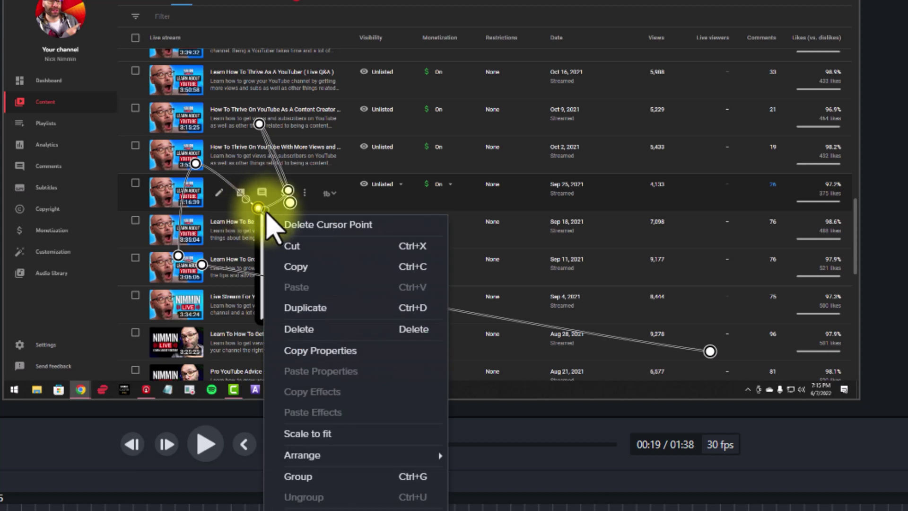
left_click(308, 225)
mouse_move(256, 195)
left_mouse_down()
mouse_move(243, 196)
mouse_move(233, 142)
mouse_move(249, 208)
left_mouse_up()
right_click(247, 209)
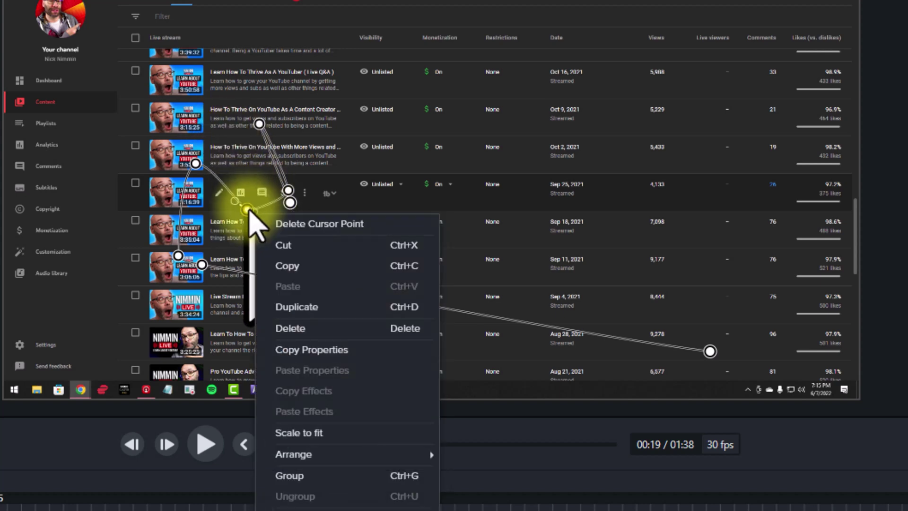
left_click(313, 329)
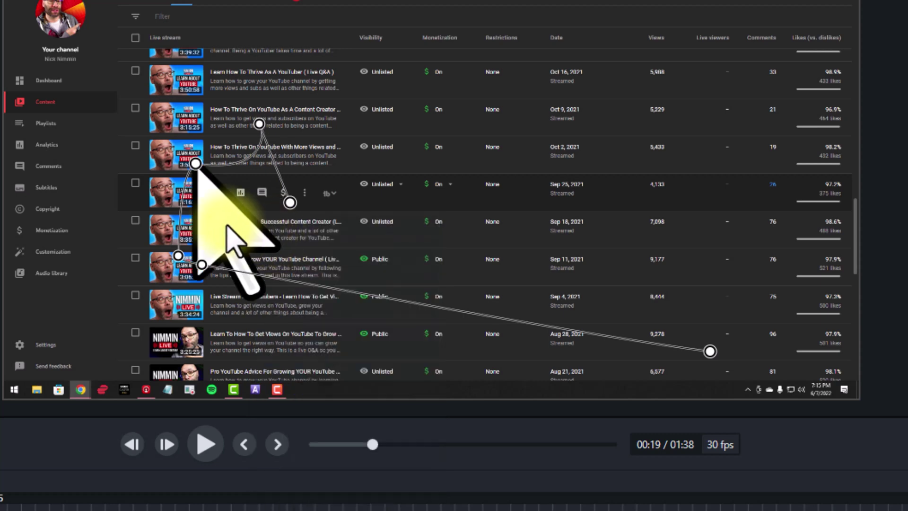
right_click(210, 282)
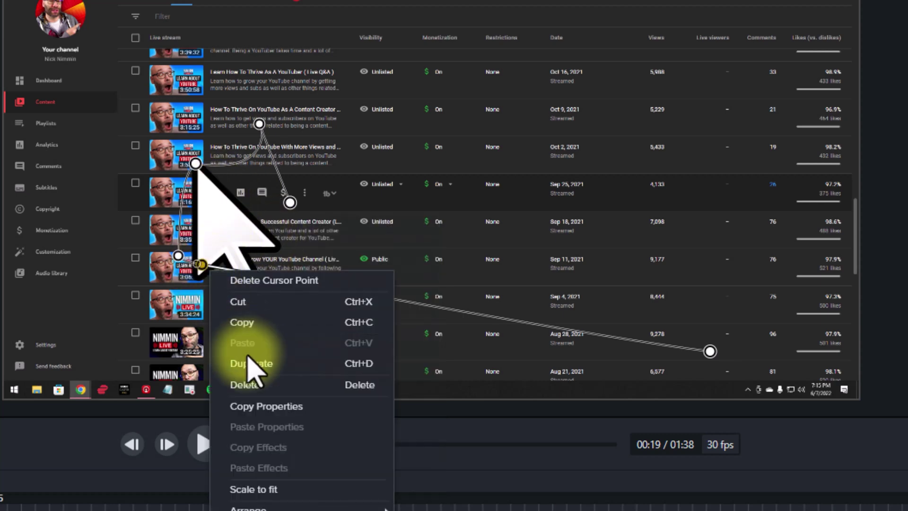
left_click(246, 385)
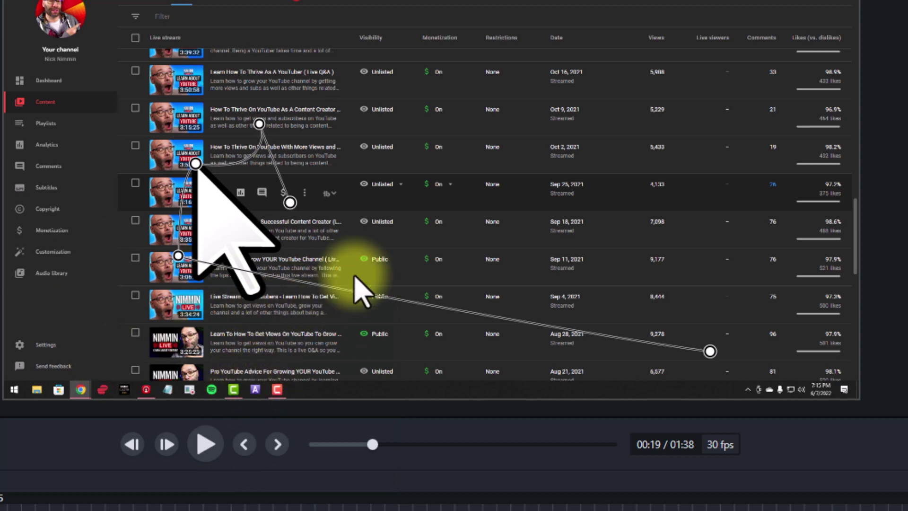
key("Delete")
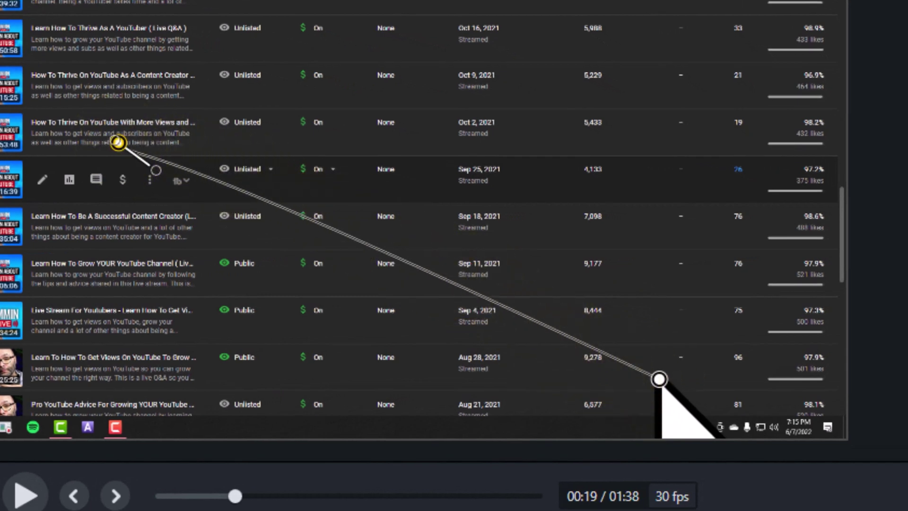
key("Delete")
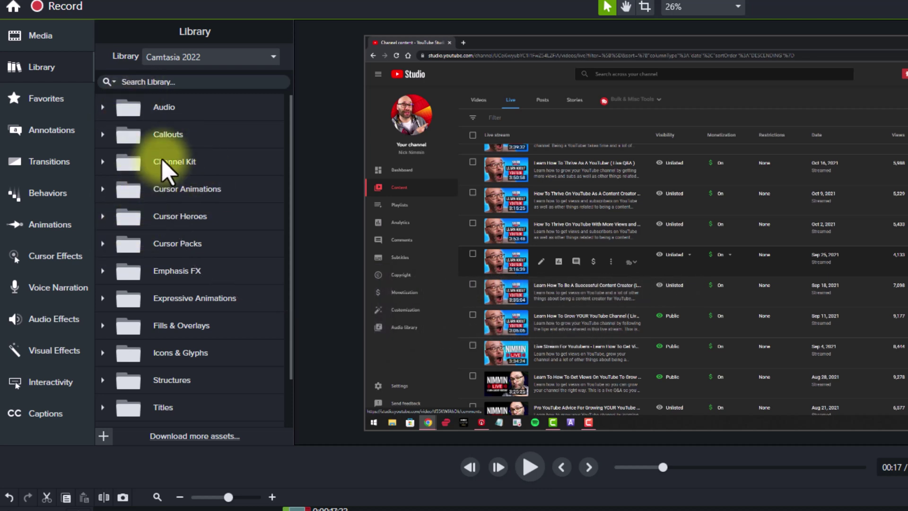
Step: Place the MCI-003-C callout from Callouts > Indicator + Text > DIY Examples onto the recording
left_click(102, 135)
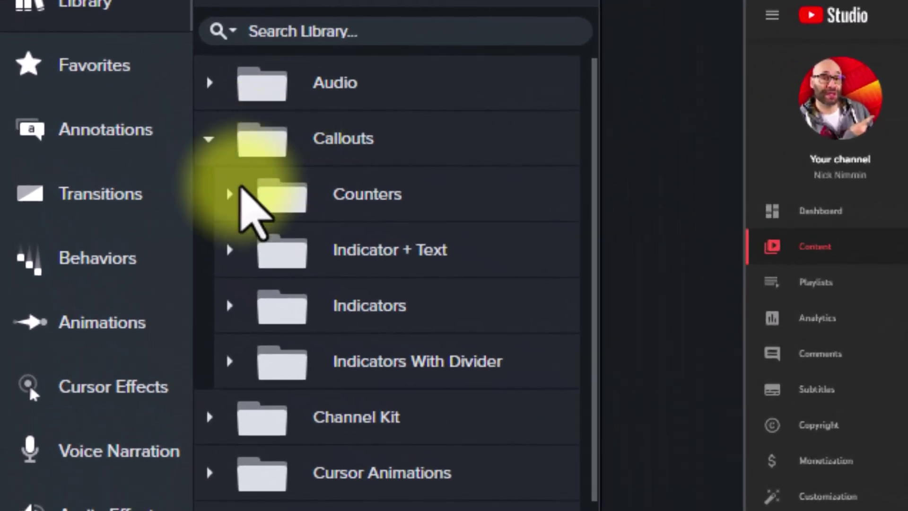
left_click(145, 171)
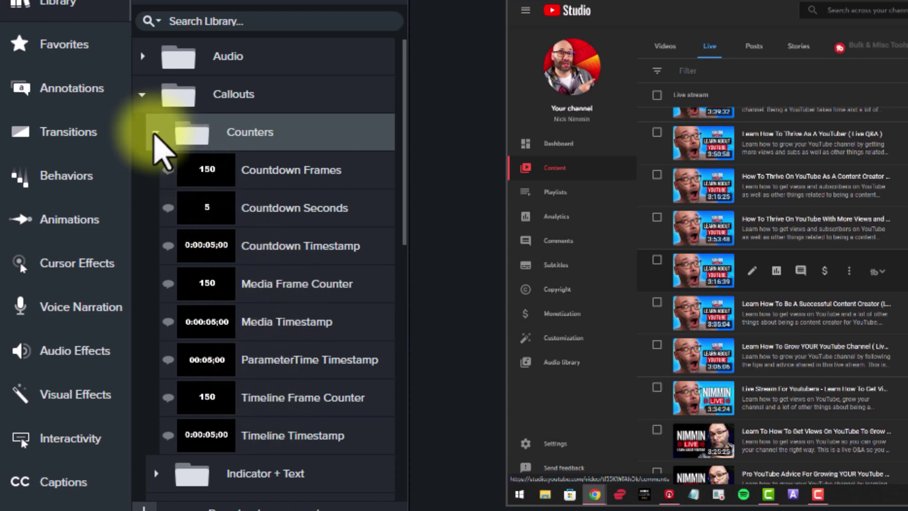
left_click(155, 132)
left_click(155, 171)
left_click_drag(225, 397, 789, 190)
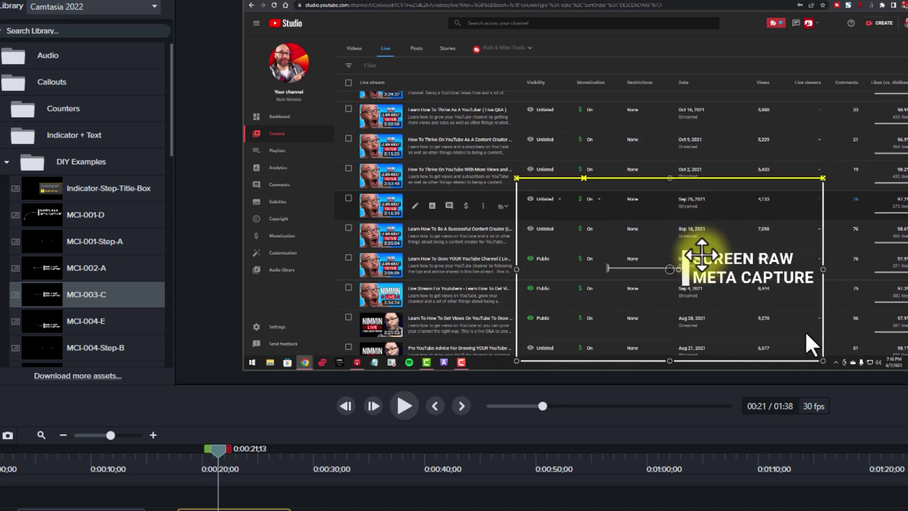
Step: Move and enlarge the callout, change its text to 'THIS RIGHT HERE', and preview it
left_click_drag(702, 255, 699, 200)
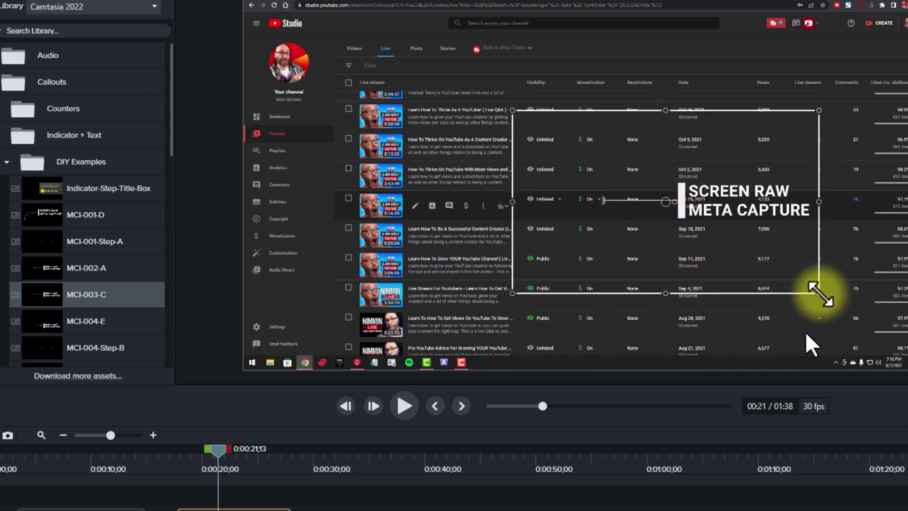
left_click_drag(821, 296, 889, 330)
left_click_drag(757, 196, 772, 194)
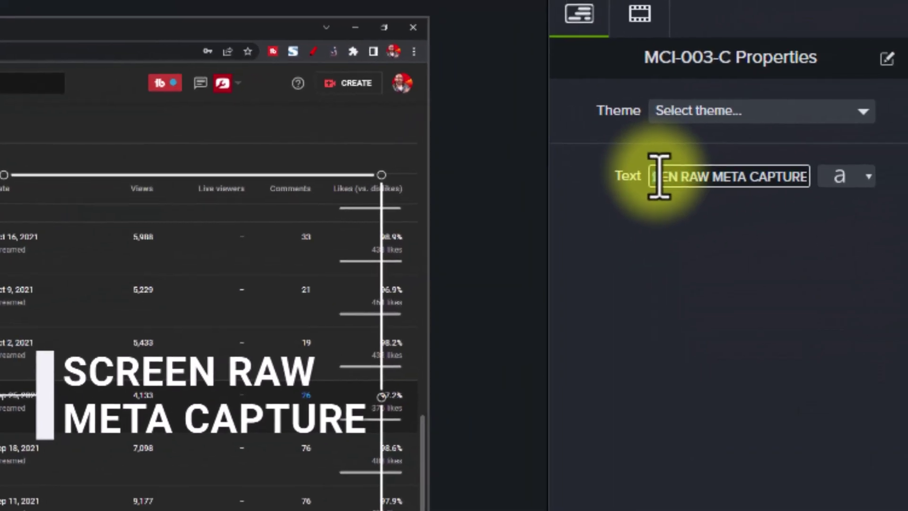
triple_click(659, 176)
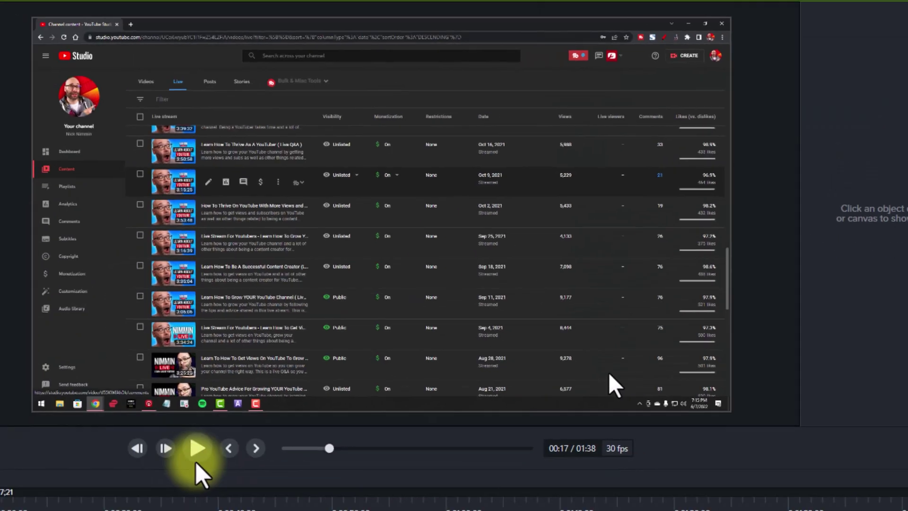
left_click(196, 460)
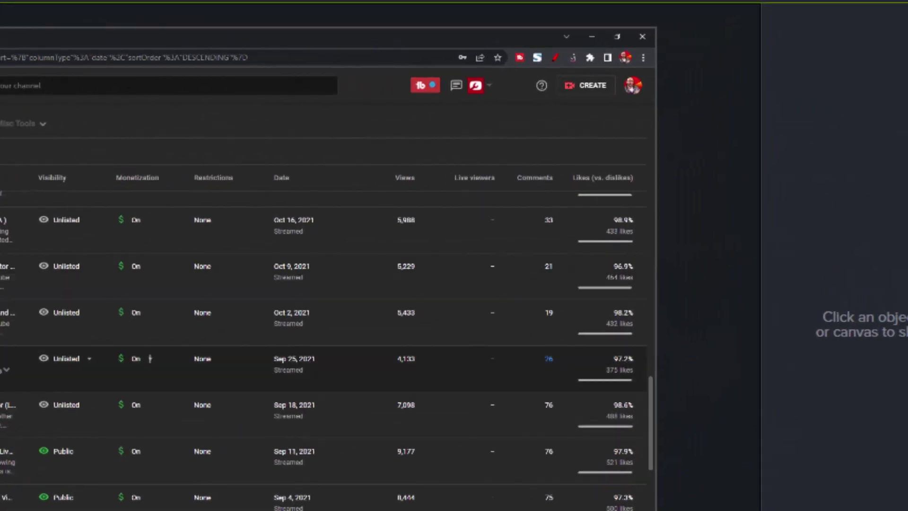
left_click(0, 510)
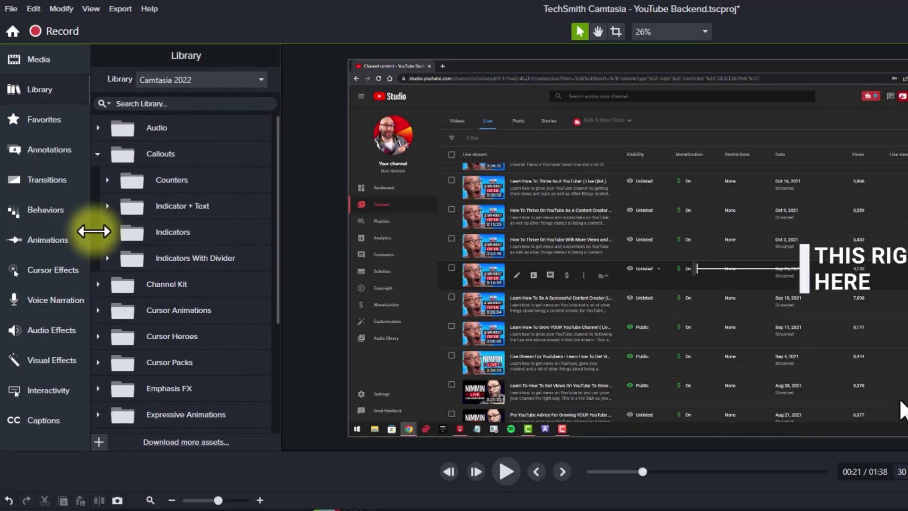
Step: Set the playhead to 0:00:05;10 in the talking-head clip
scroll(103, 254, "down", 2)
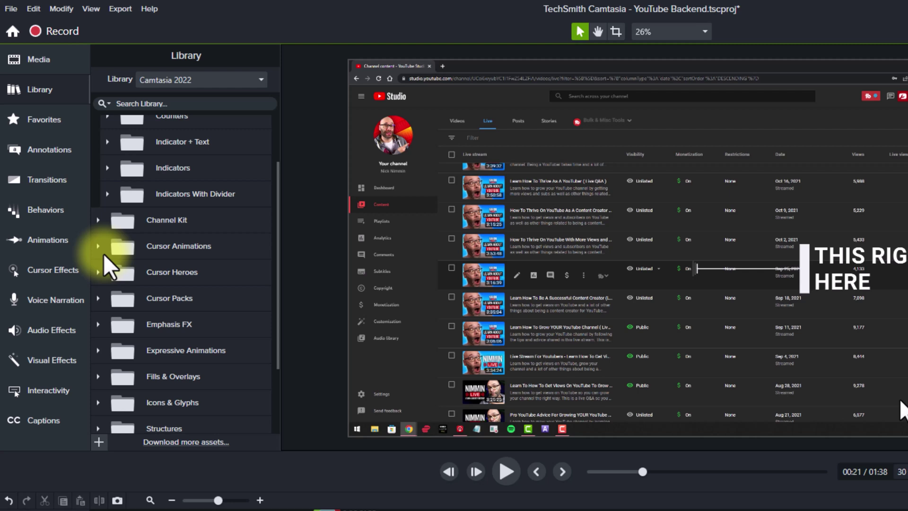
left_click(135, 508)
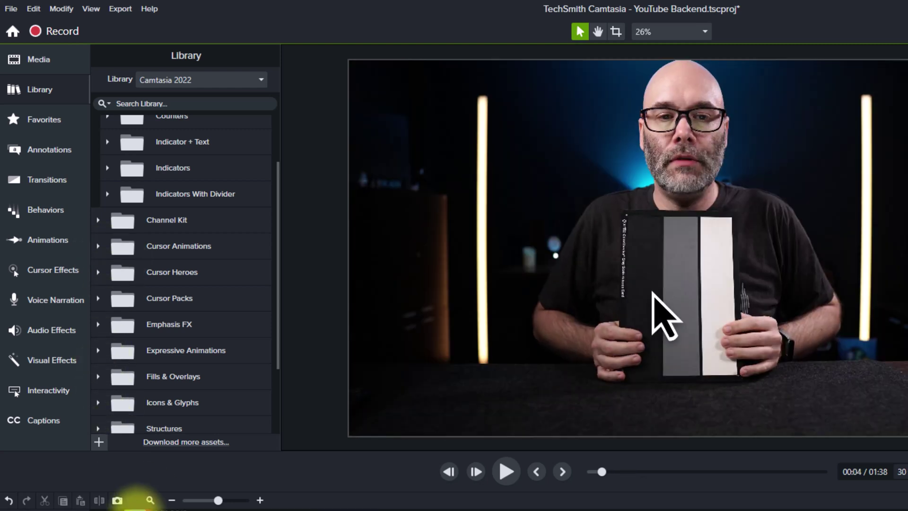
left_click_drag(136, 508, 146, 510)
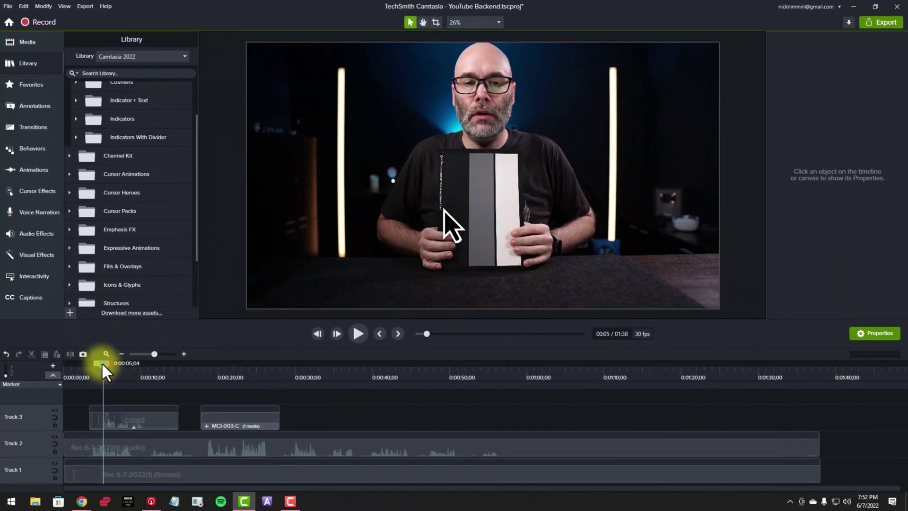
left_click_drag(102, 367, 104, 368)
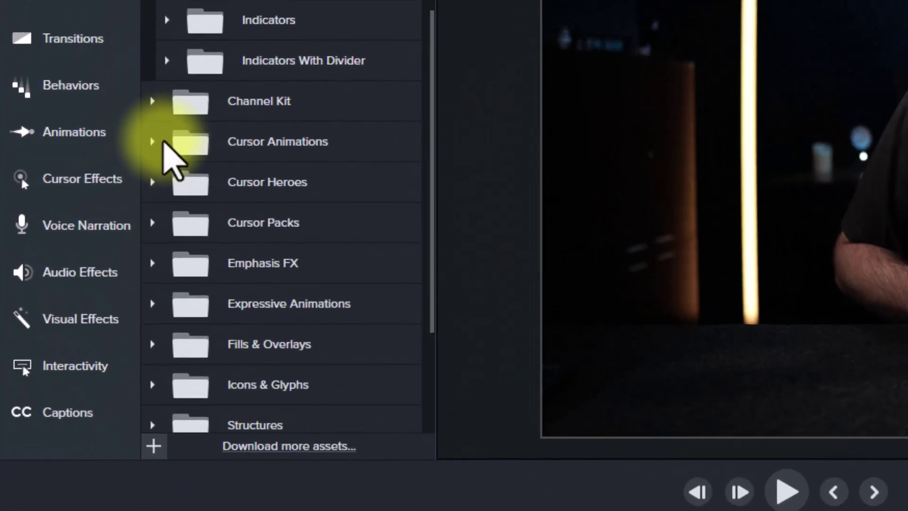
Step: Add a Mac Arrow-Double-Click cursor animation from Cursor Animations to a new Track 4
left_click(70, 174)
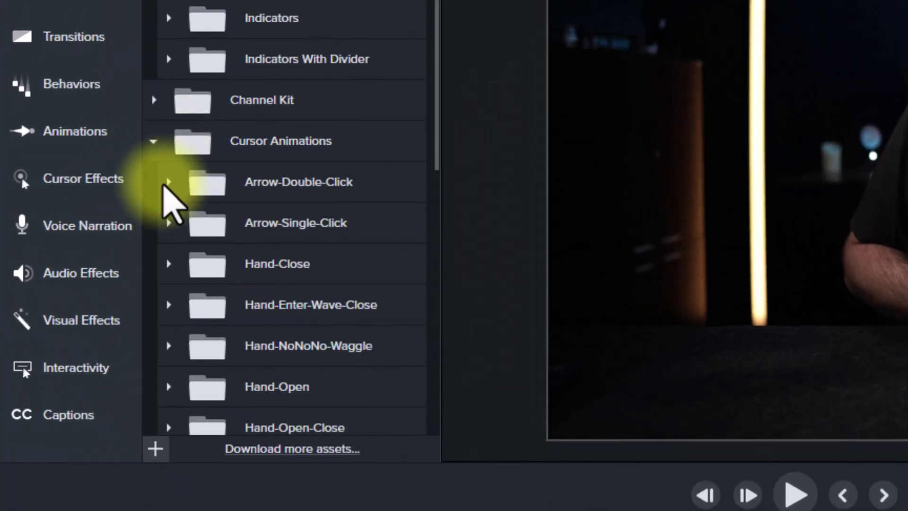
left_click(165, 182)
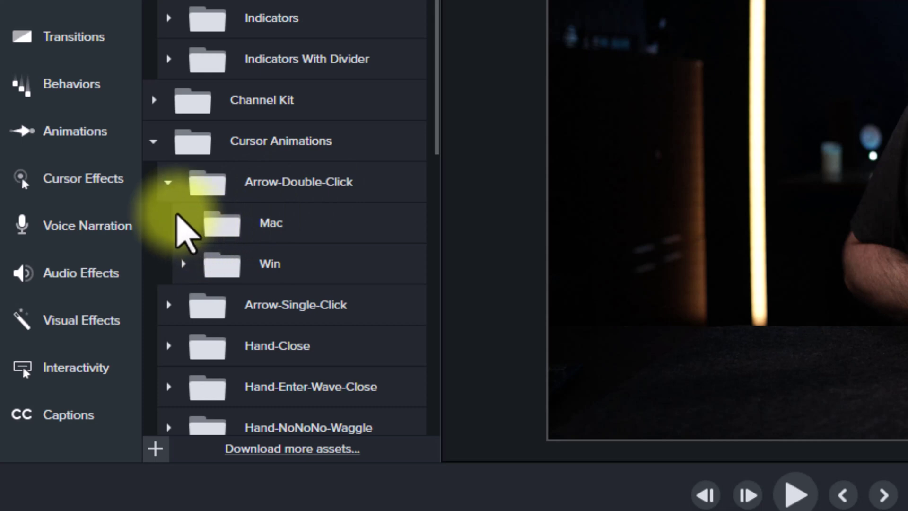
left_click(180, 216)
left_click(185, 224)
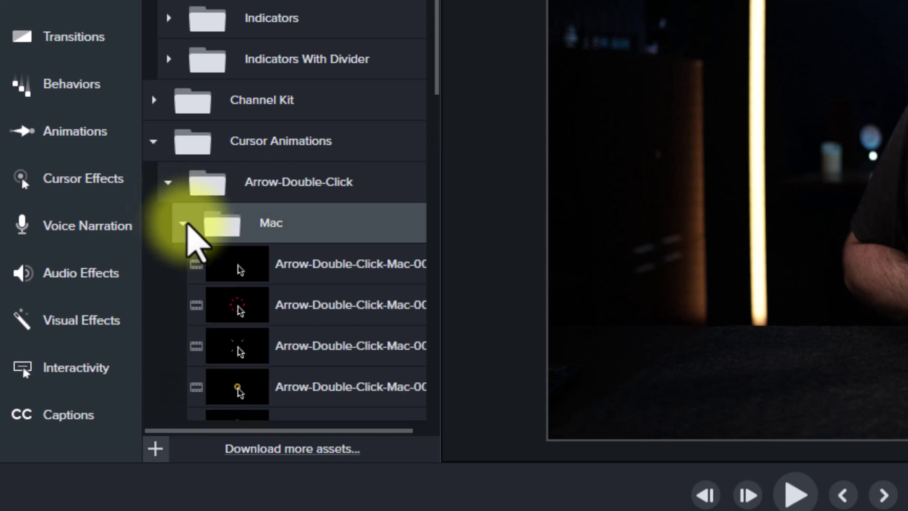
left_click(184, 223)
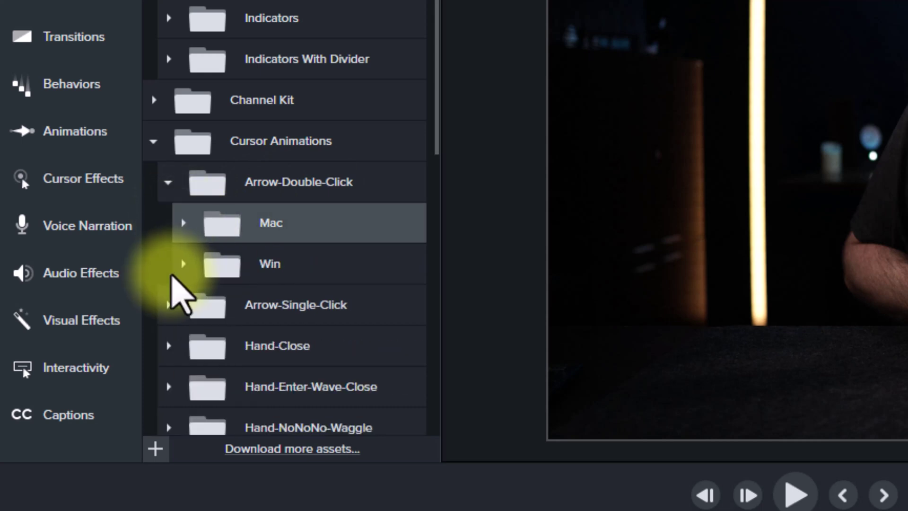
left_click(182, 264)
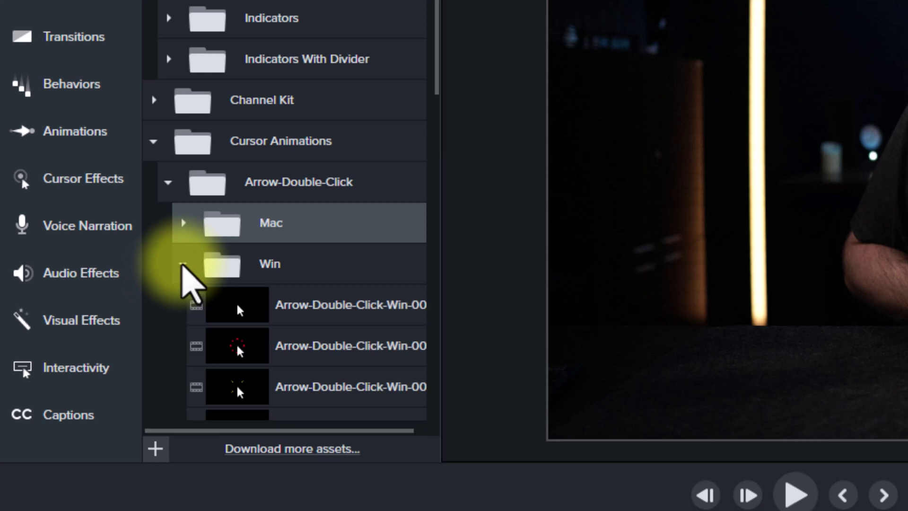
left_click(183, 264)
left_click(182, 223)
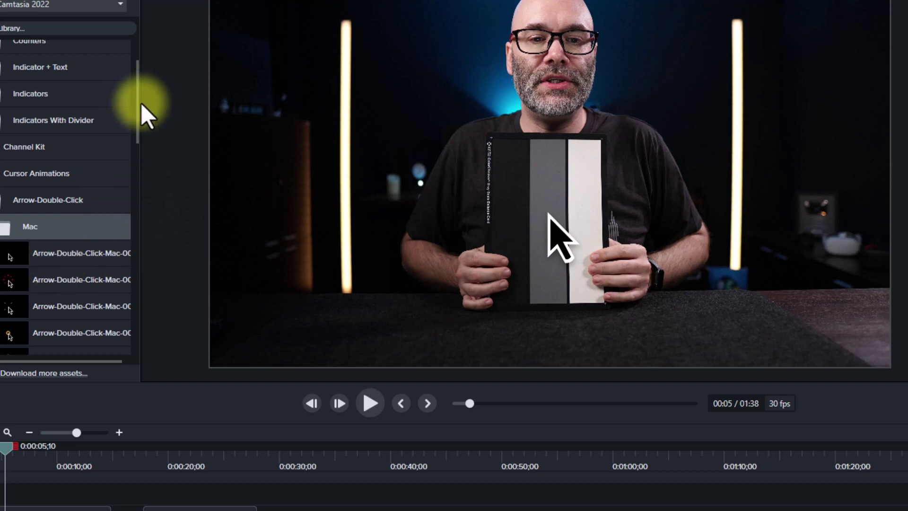
left_click_drag(137, 103, 130, 166)
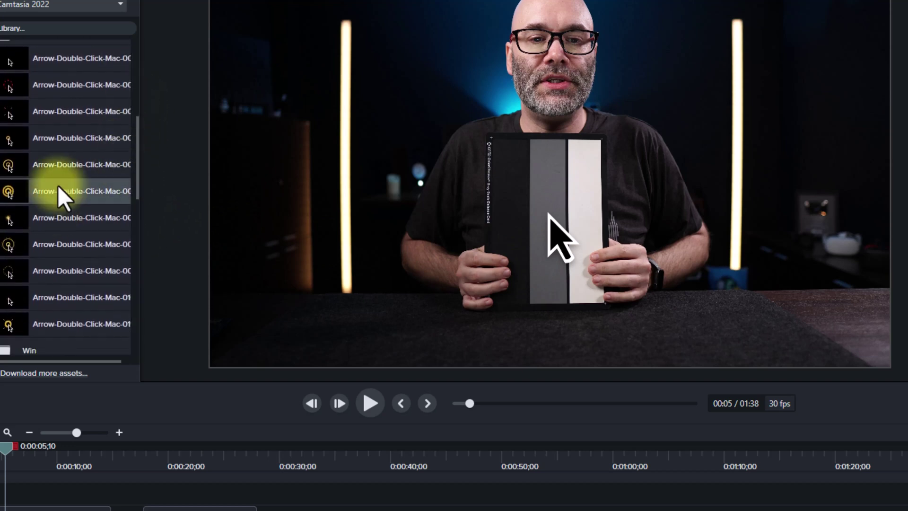
left_click_drag(50, 191, 77, 382)
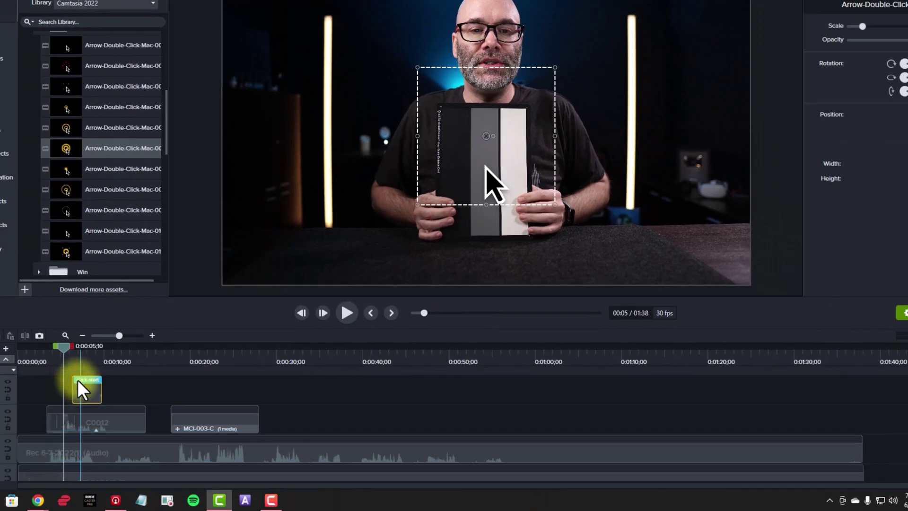
Step: Move the double-click animation down onto the grey card and preview it
left_click(495, 166)
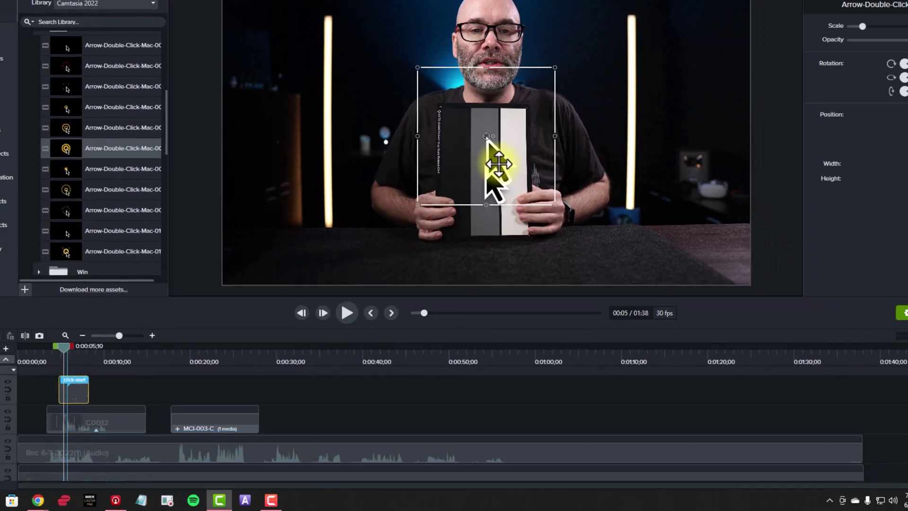
left_click_drag(498, 164, 496, 188)
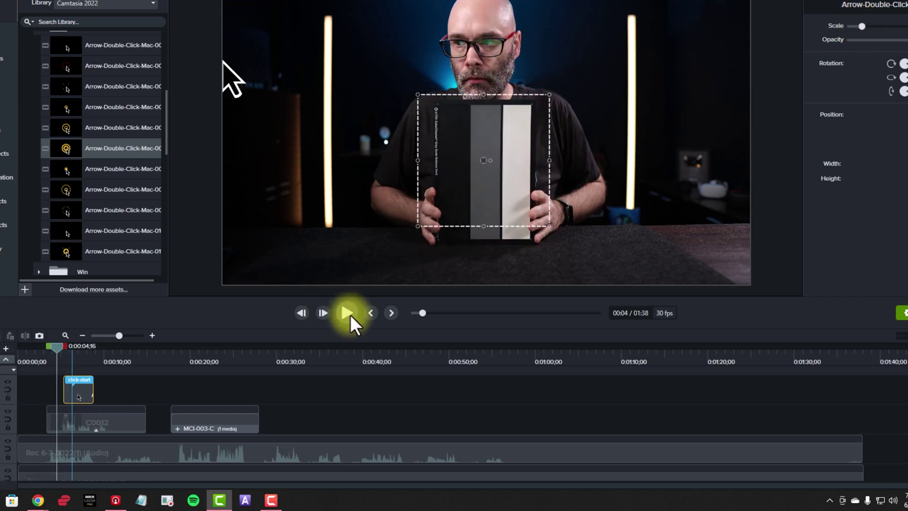
left_click(348, 314)
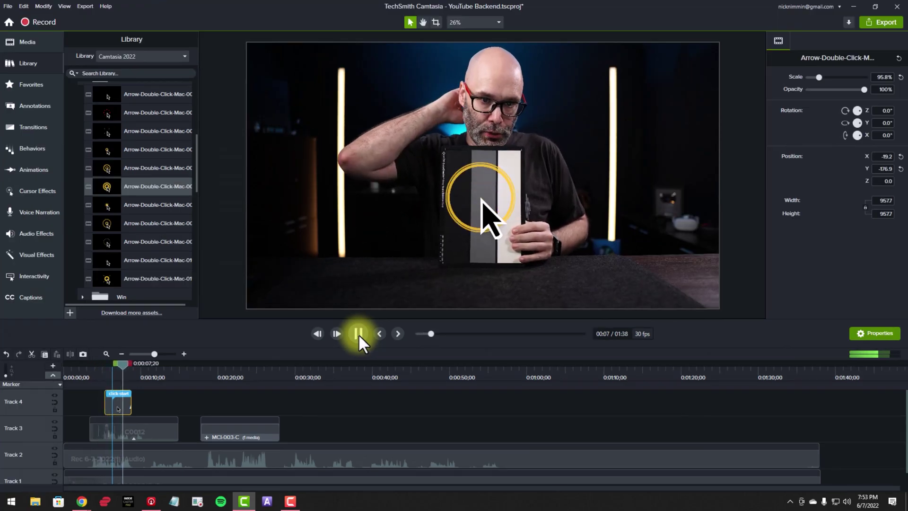
left_click(355, 334)
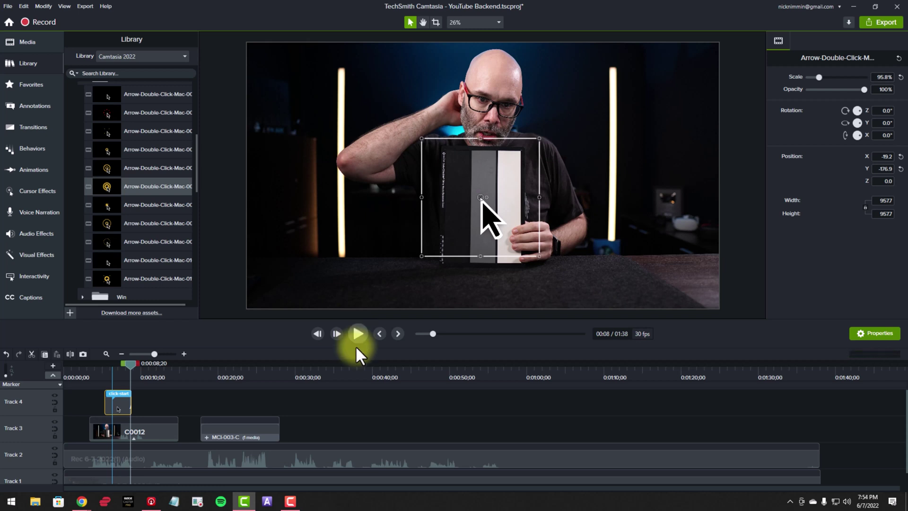
scroll(104, 146, "up", 1)
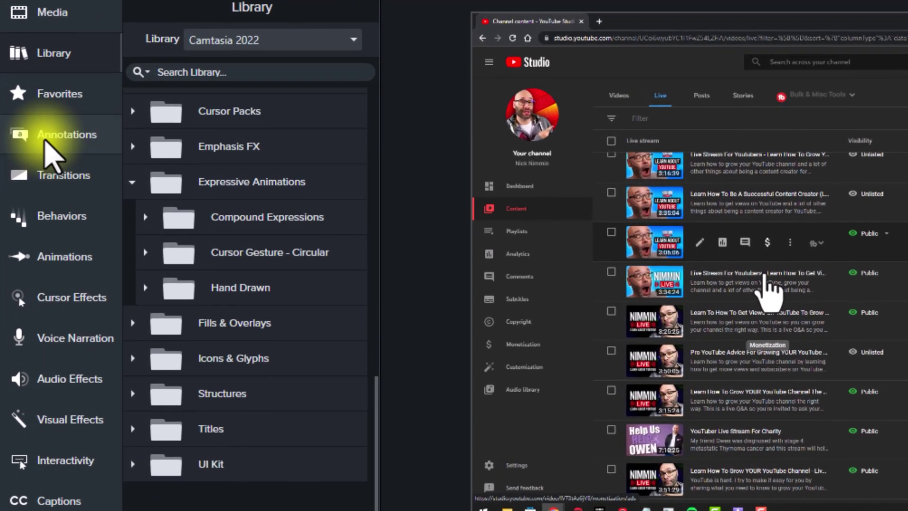
Step: Check Sketch Motion annotations, then drop Handdrawn-Circle-001 from Hand Drawn onto the recording at about 0:24
left_click(37, 117)
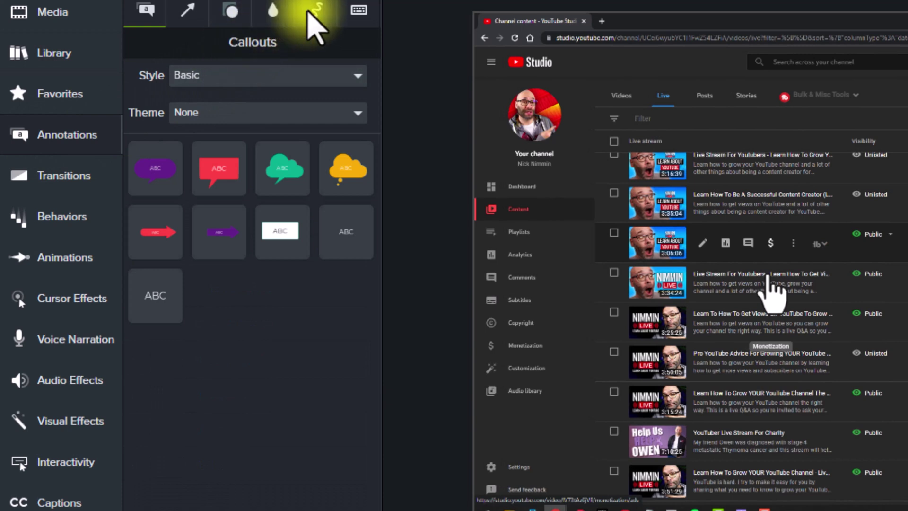
left_click(223, 32)
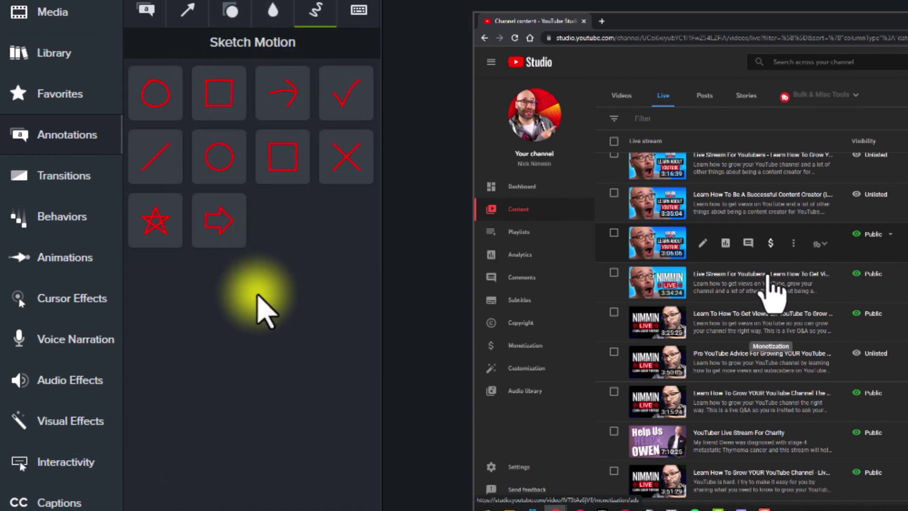
left_click(45, 54)
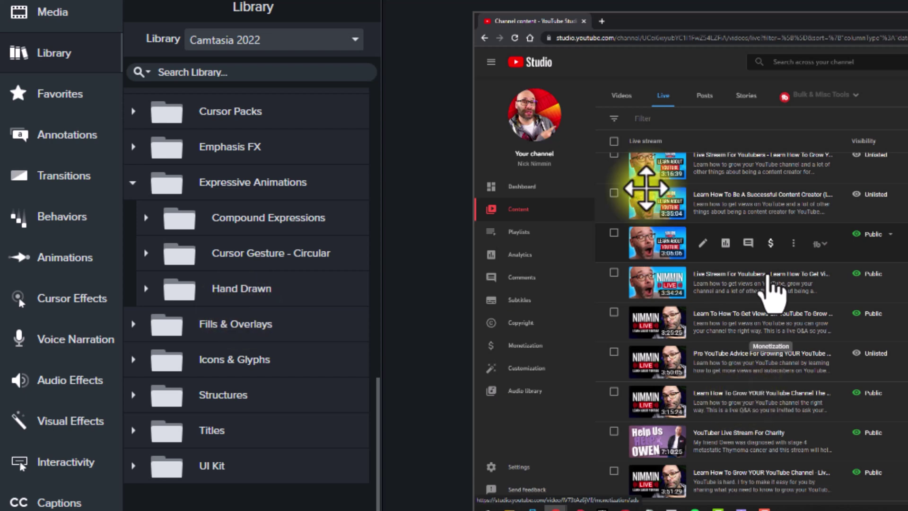
left_click(147, 289)
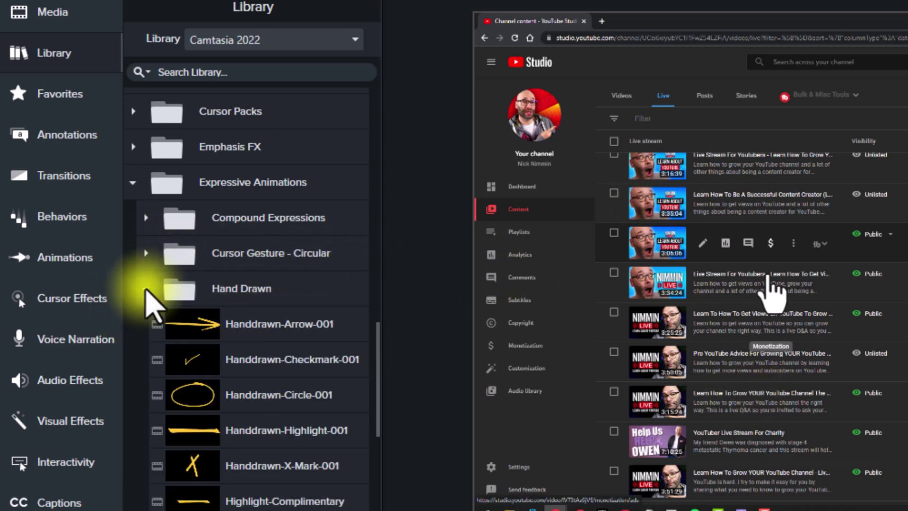
scroll(246, 416, "down", 1)
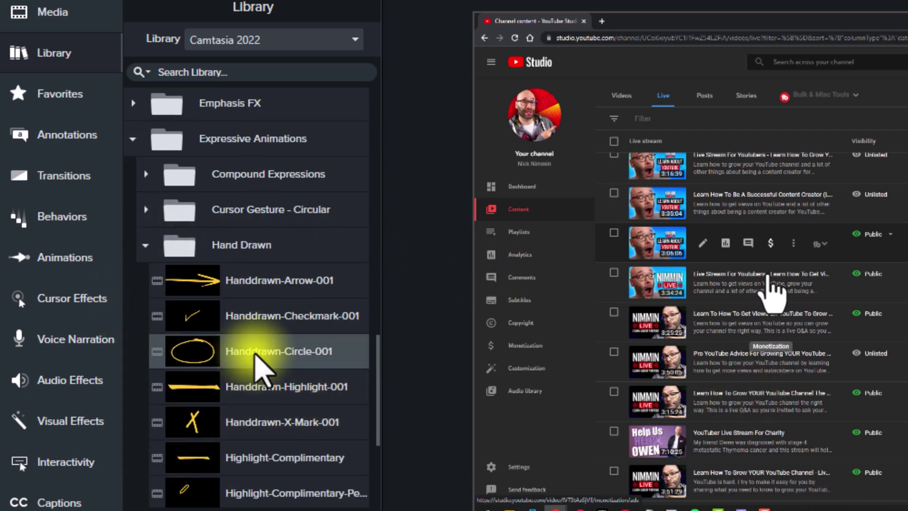
left_click_drag(258, 362, 254, 427)
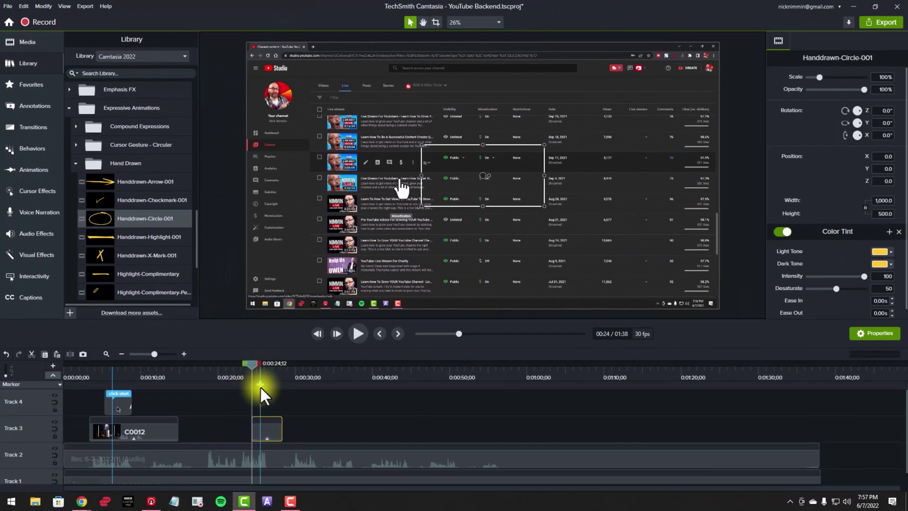
Step: Move the circle clip to start near 0:20 and resize it to 99.2% around the video rows
left_click(361, 332)
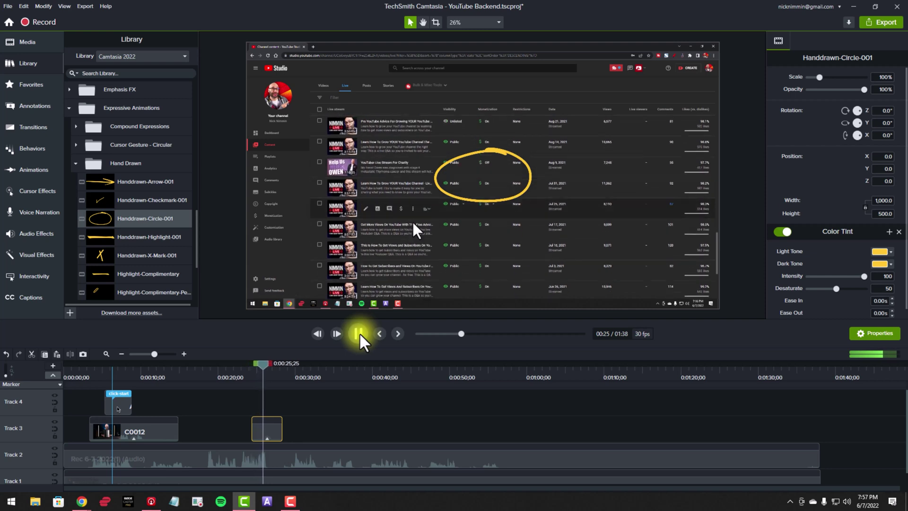
left_click(360, 333)
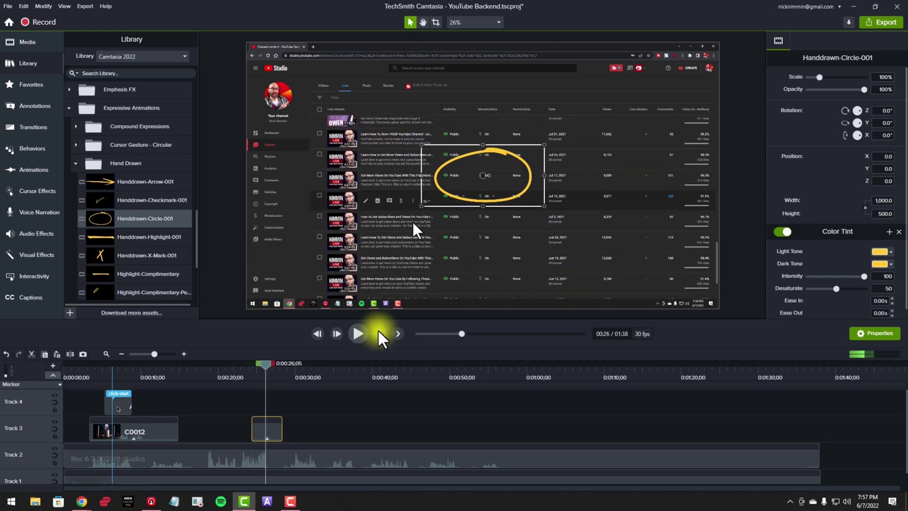
left_click_drag(273, 420, 232, 420)
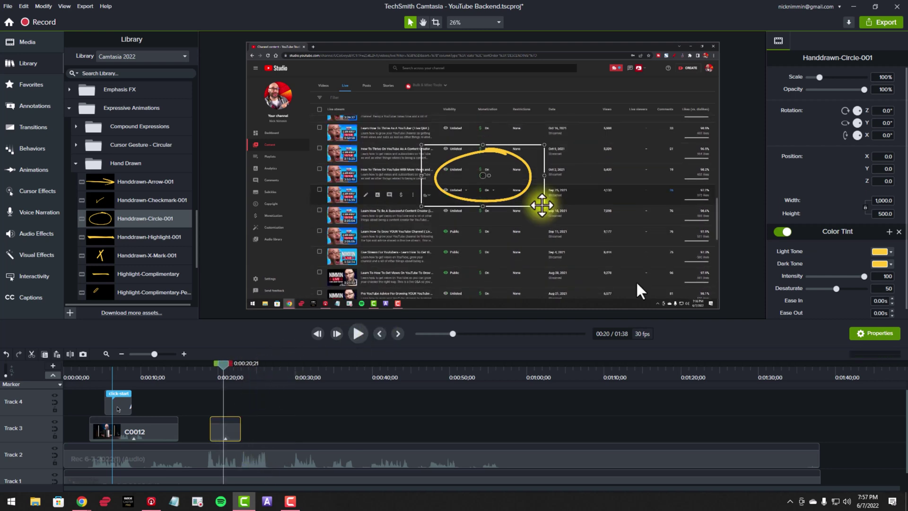
mouse_move(545, 206)
left_mouse_down()
mouse_move(625, 274)
mouse_move(467, 122)
mouse_move(543, 202)
mouse_move(587, 267)
mouse_move(385, 213)
mouse_move(432, 182)
mouse_move(421, 167)
left_mouse_up()
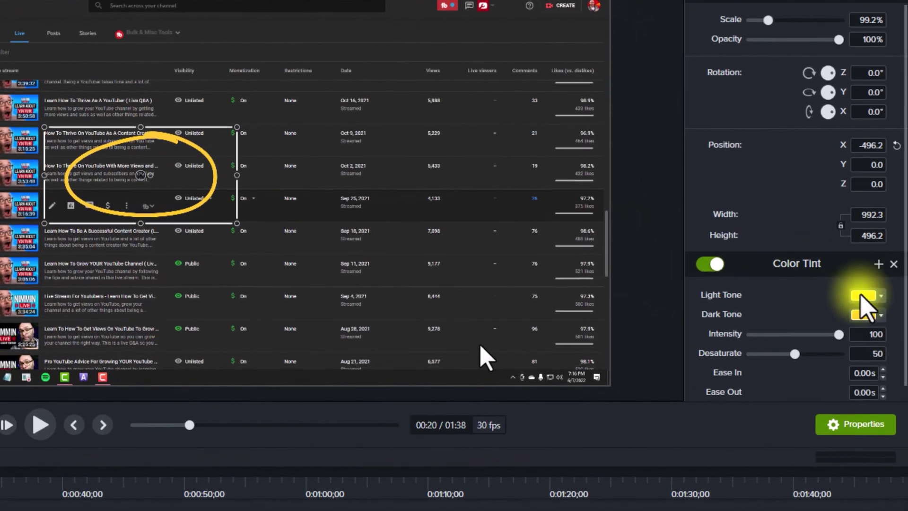
Step: Set both the Light Tone and Dark Tone of Color Tint to red from My Colors
left_click(863, 296)
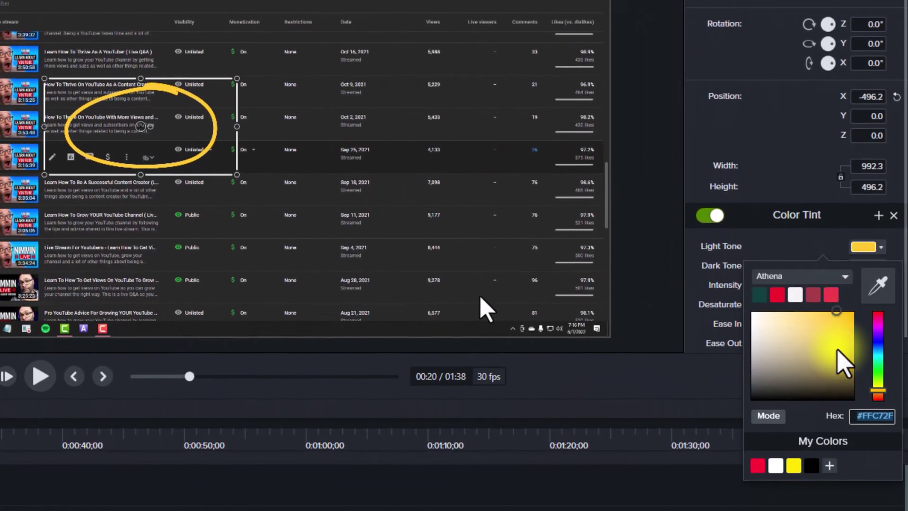
left_click(758, 465)
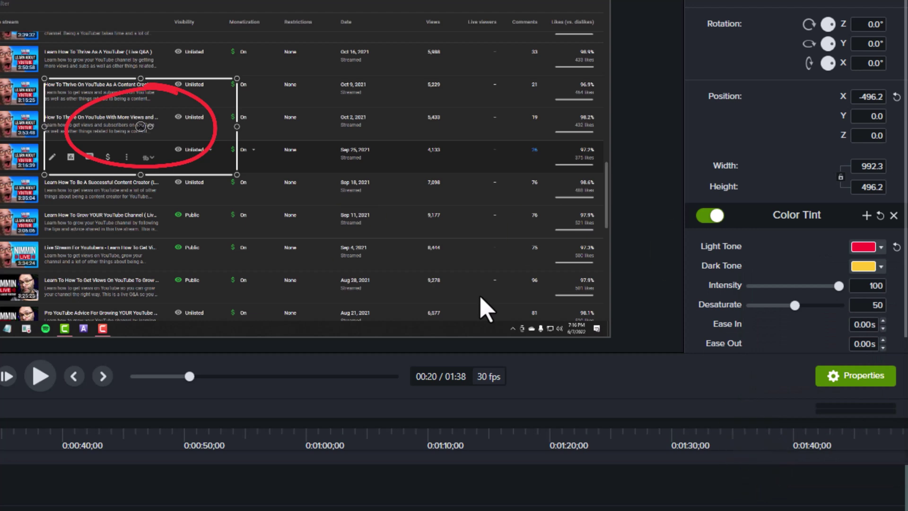
left_click(865, 266)
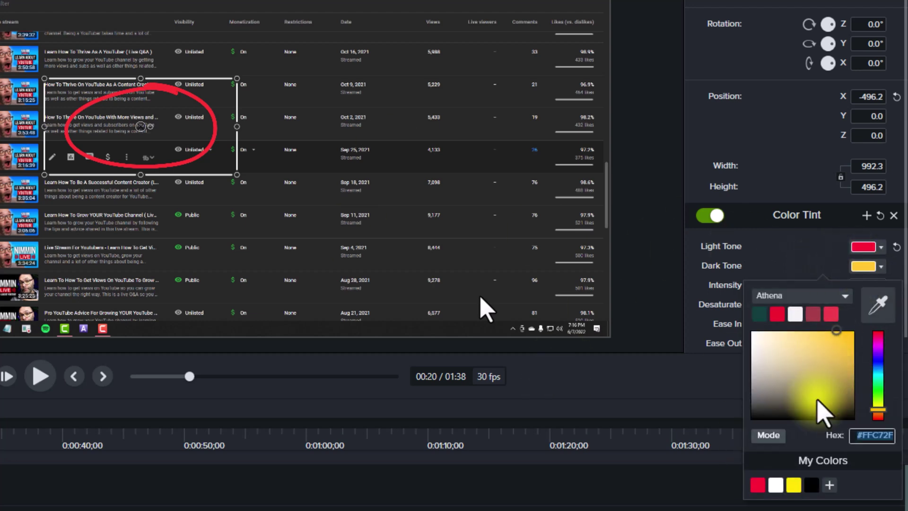
left_click(758, 485)
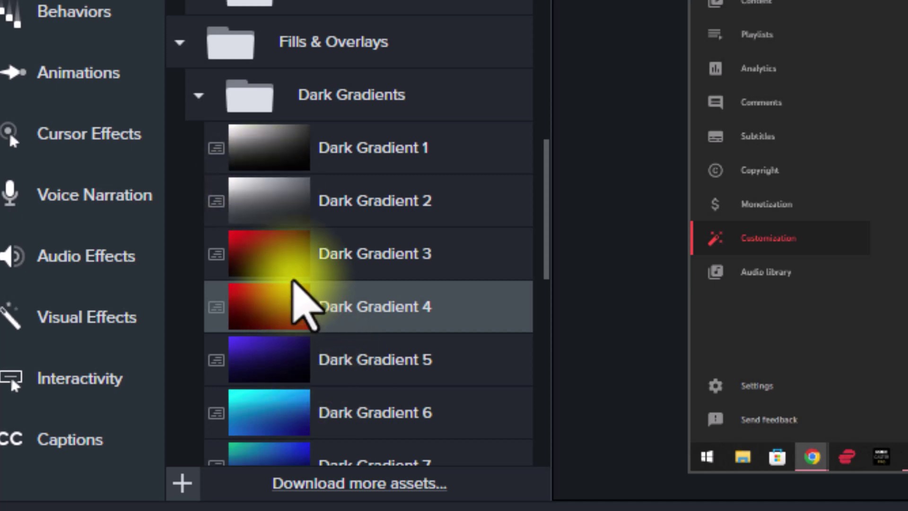
Step: Add the Dark Gradient 4 overlay to the timeline and play it back to preview the red tint
left_click_drag(299, 303, 696, 510)
left_click_drag(141, 4, 334, 337)
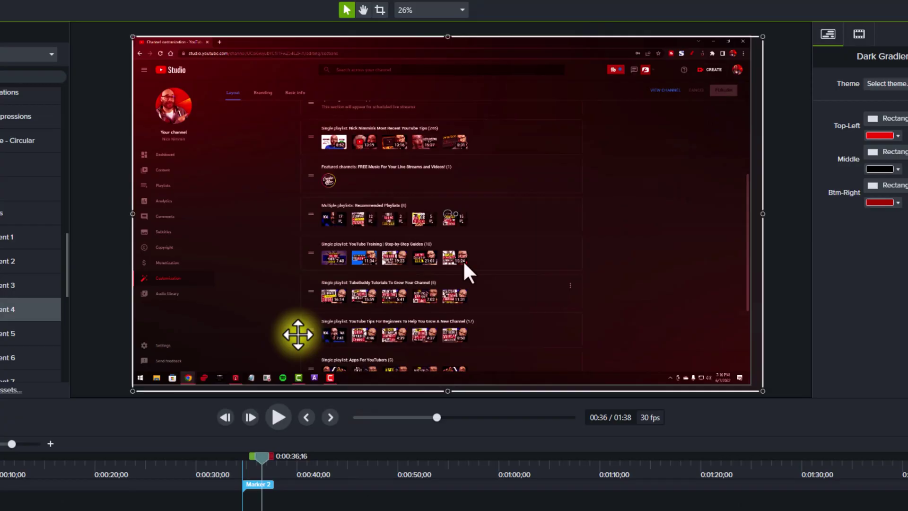
left_click(279, 417)
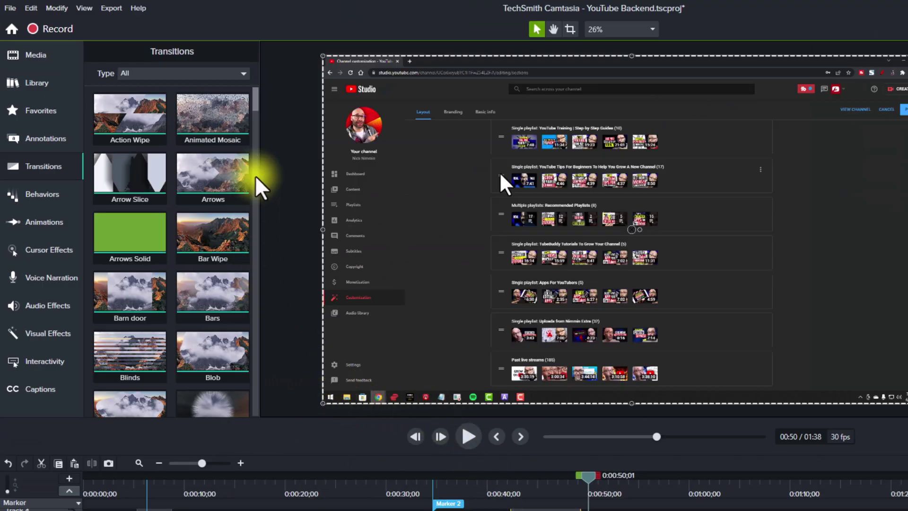
Step: Apply the Blend Mode visual effect to the C0012 presenter clip on Track 3
left_click_drag(257, 112, 251, 345)
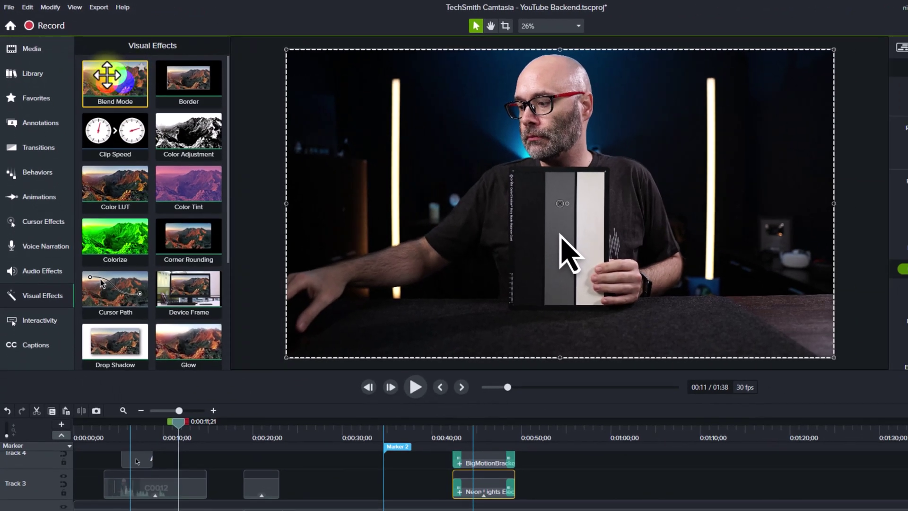
left_click_drag(107, 74, 177, 486)
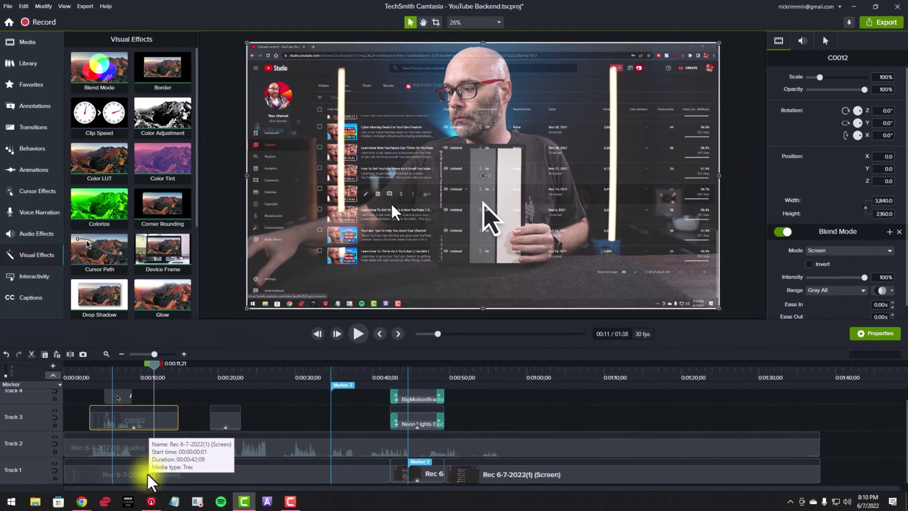
Step: Set the Track 1 screen recording's Y rotation to 180° and scrub back to check the mirrored footage
left_click(150, 481)
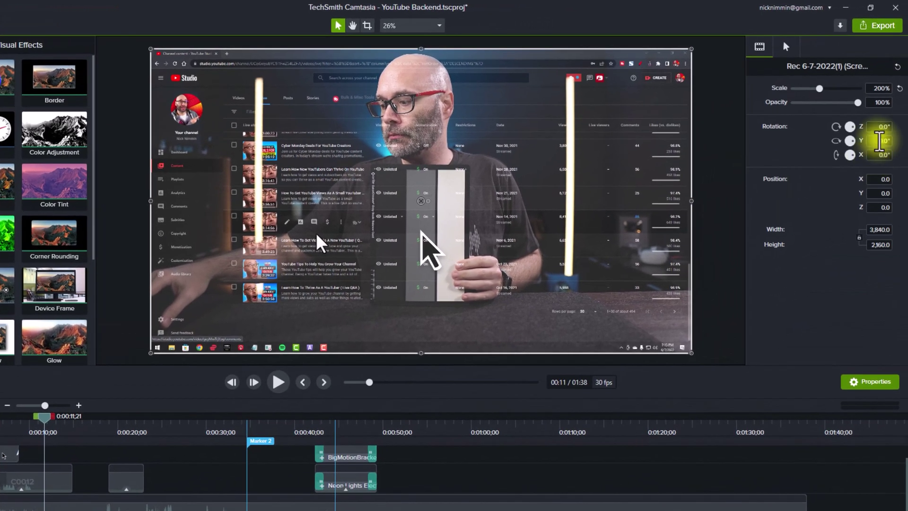
left_click(880, 141)
type("180")
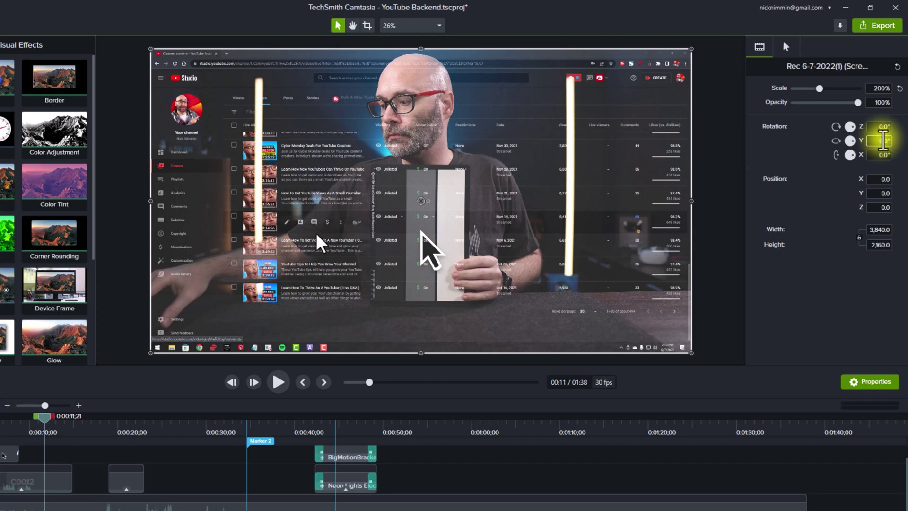
key("Return")
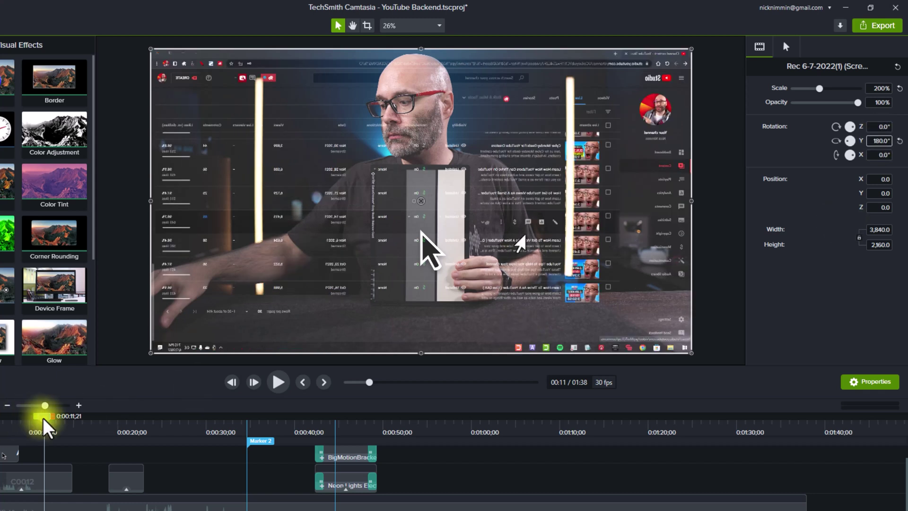
left_click_drag(46, 428, 52, 426)
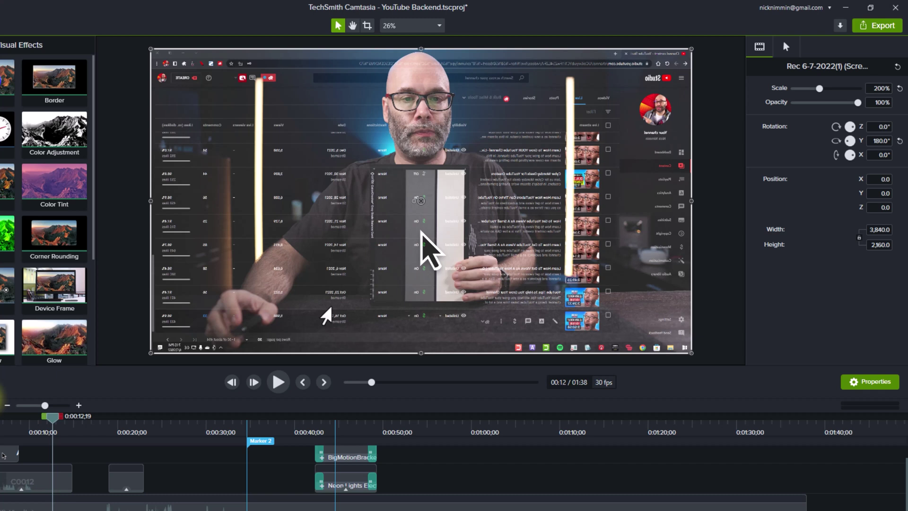
left_click(0, 394)
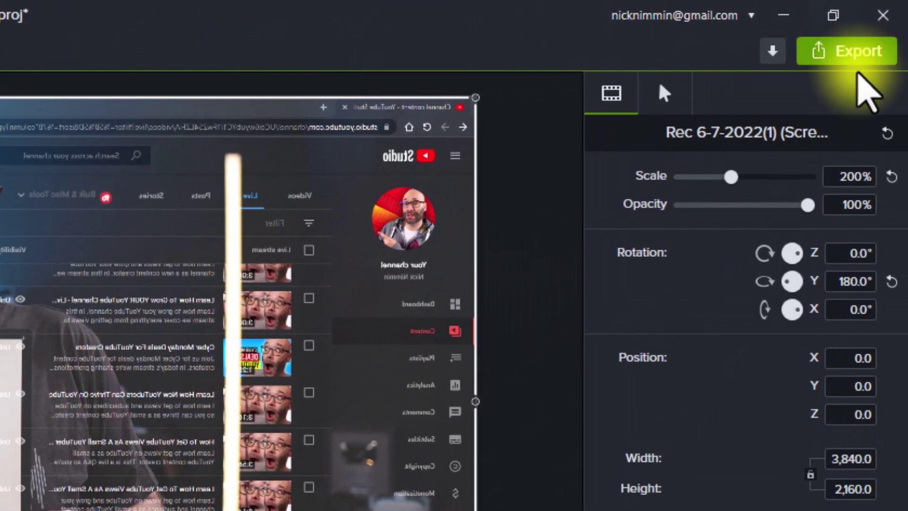
Step: Export the project as a Local File (MP4/GIF/M4A), accepting the Table of Contents warning
left_click(845, 53)
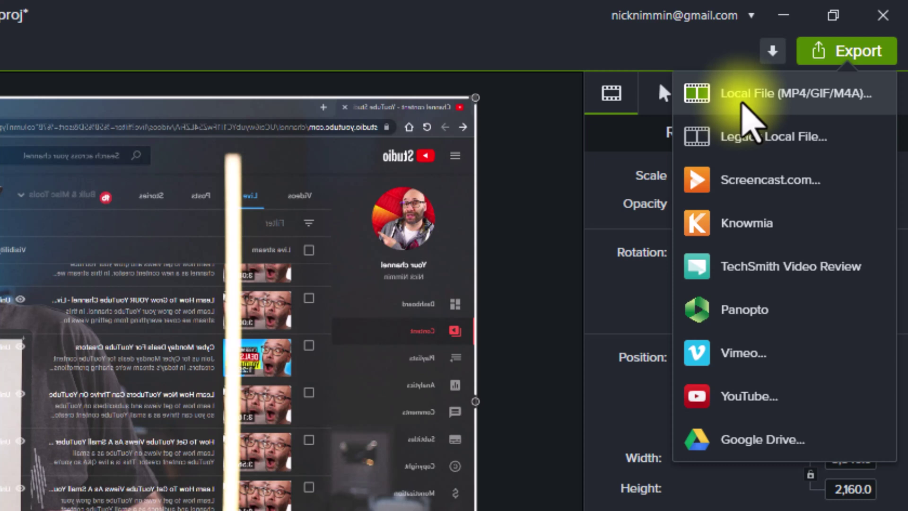
left_click(742, 104)
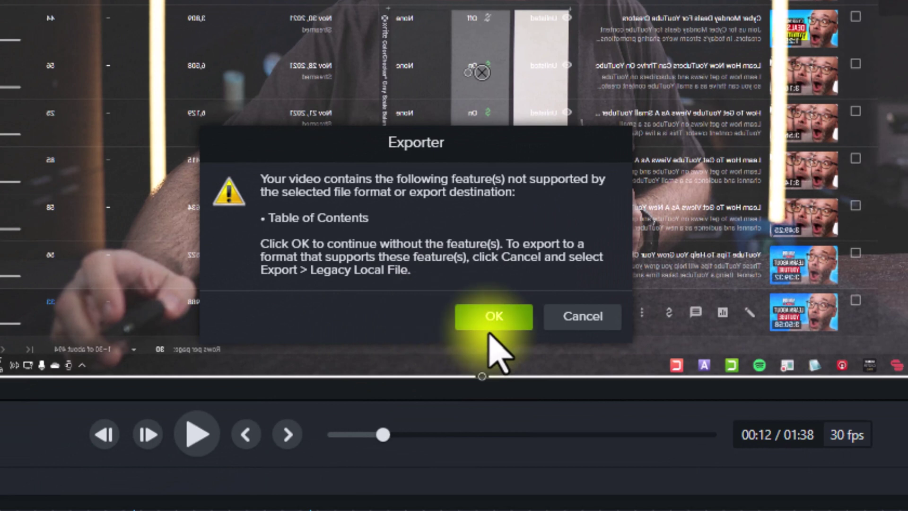
left_click(319, 421)
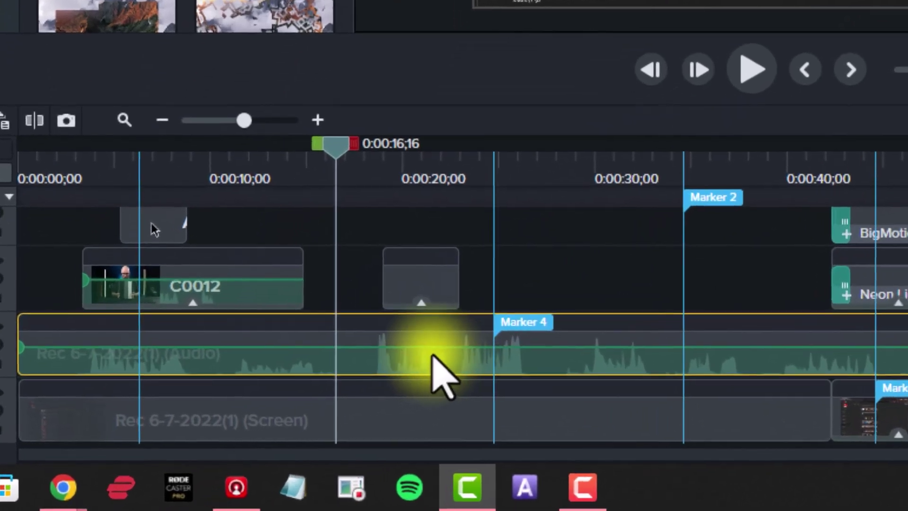
Step: Open the audio clip in Audiate, review the pauses, and delete all hesitations from the script
right_click(230, 448)
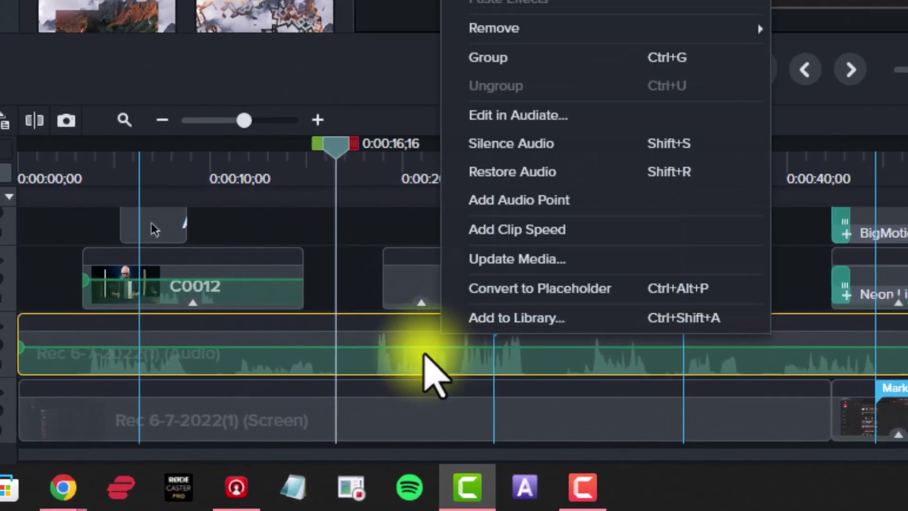
left_click(488, 119)
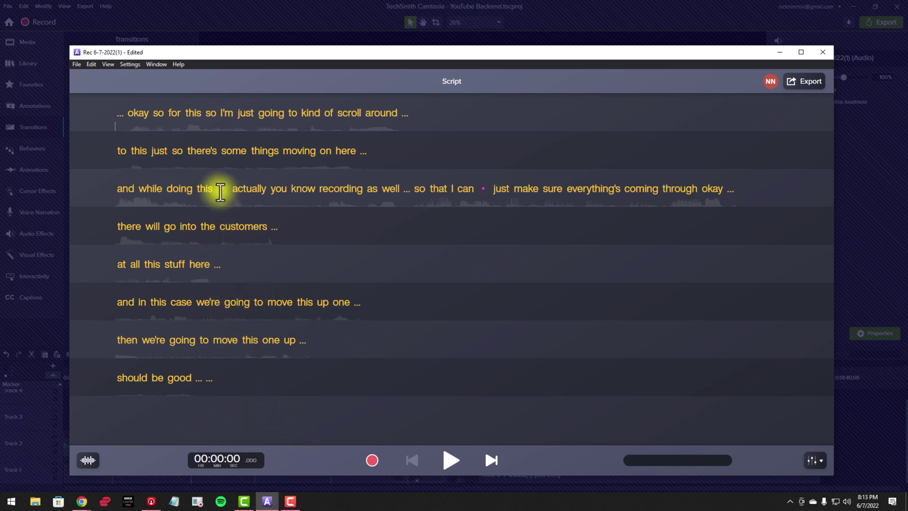
left_click(224, 189)
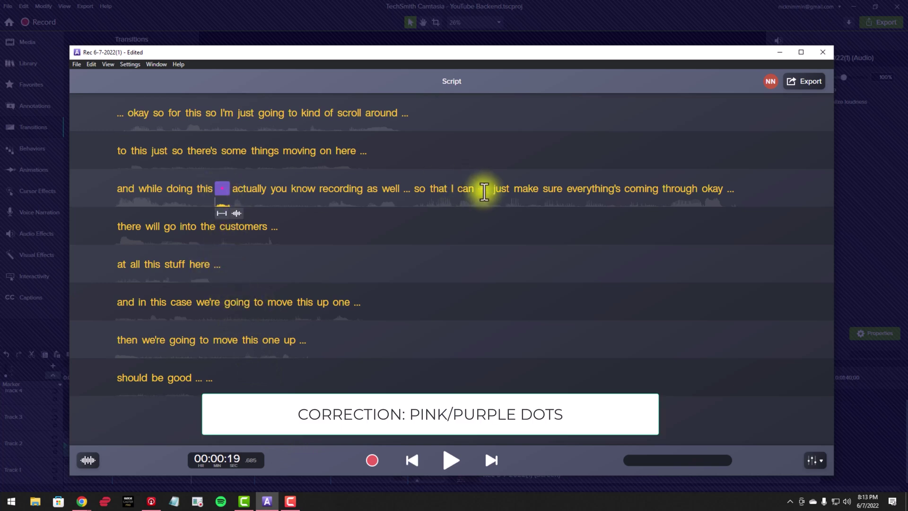
left_click(483, 190)
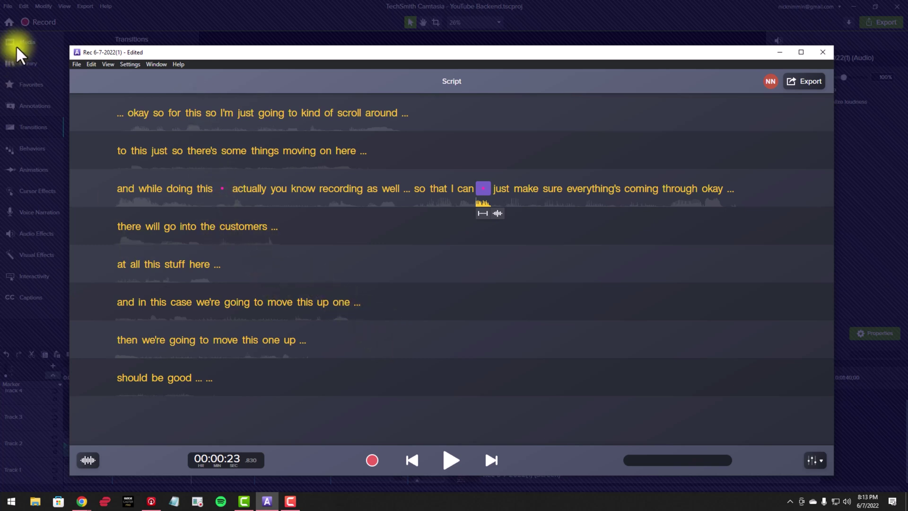
left_click(91, 65)
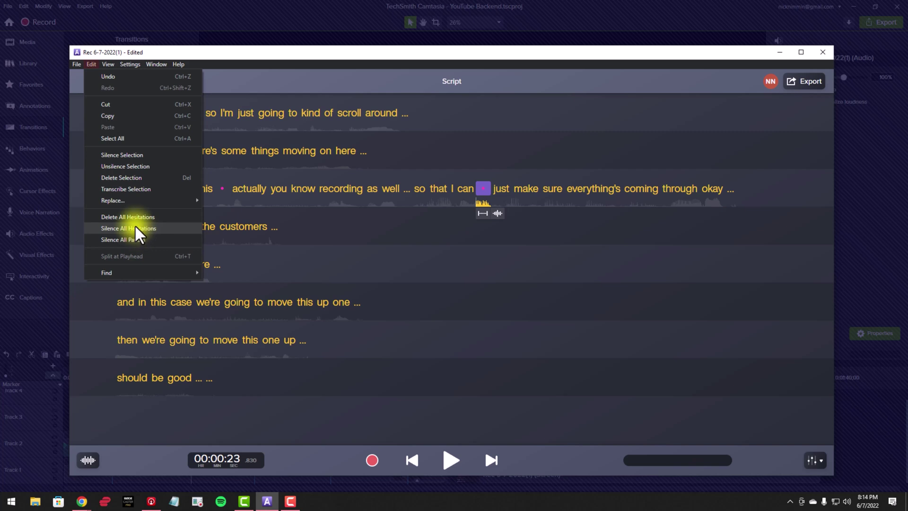
left_click(134, 218)
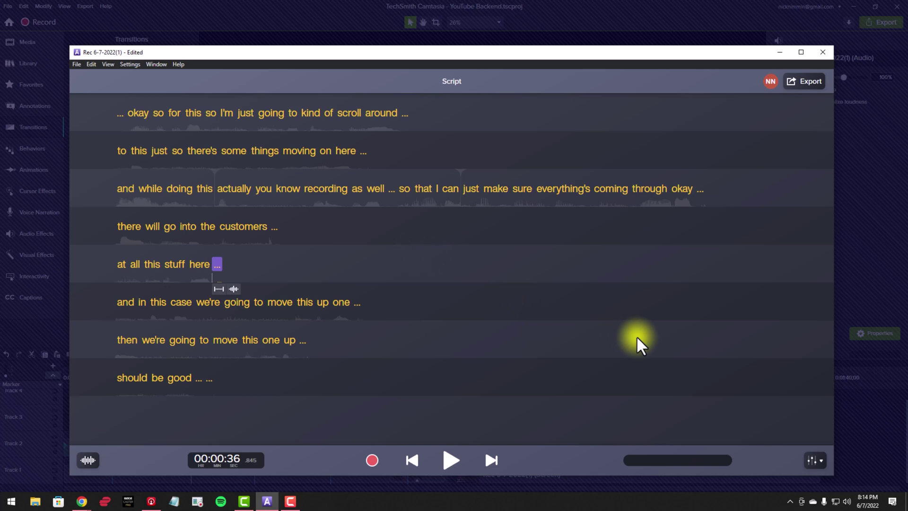
Step: Save the Audiate project as DEMO
left_click(77, 64)
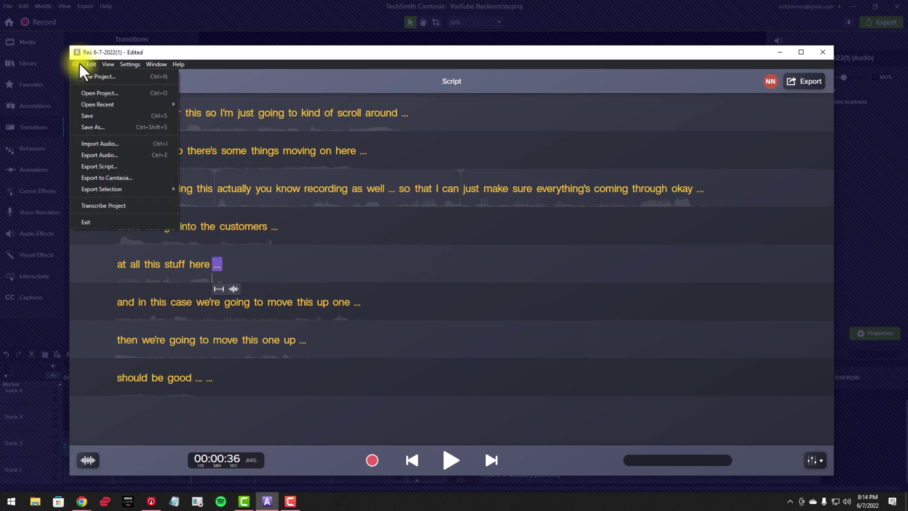
left_click(92, 118)
type("DEMO")
key("Return")
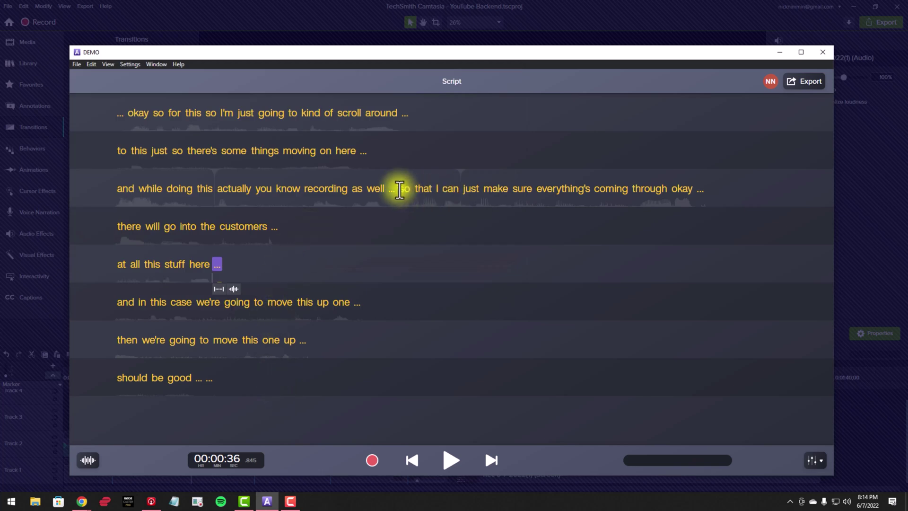
Step: Cut the words "so that I can" from the script and start the export back to Camtasia
left_click_drag(401, 189, 461, 188)
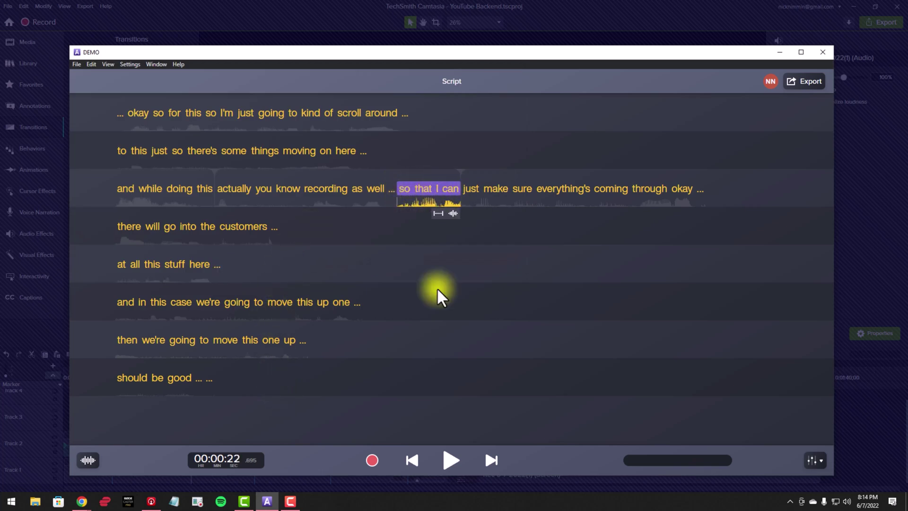
key("Delete")
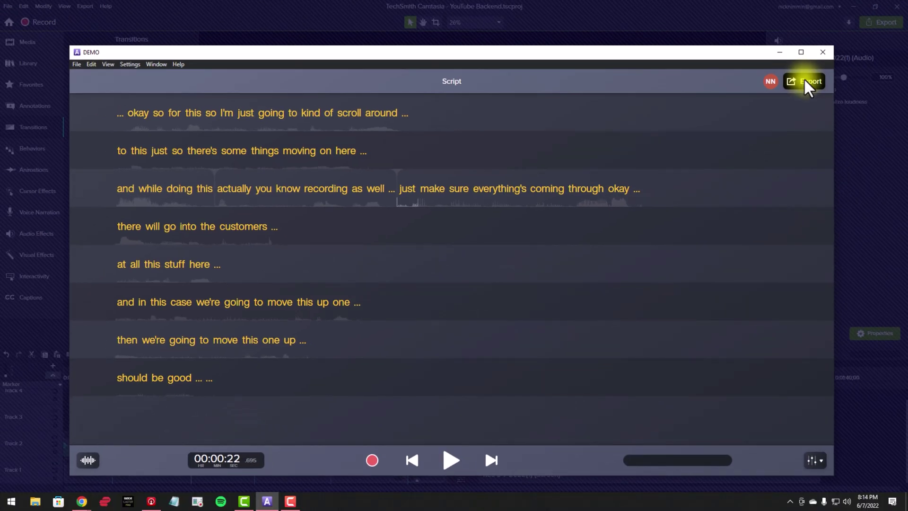
left_click(808, 85)
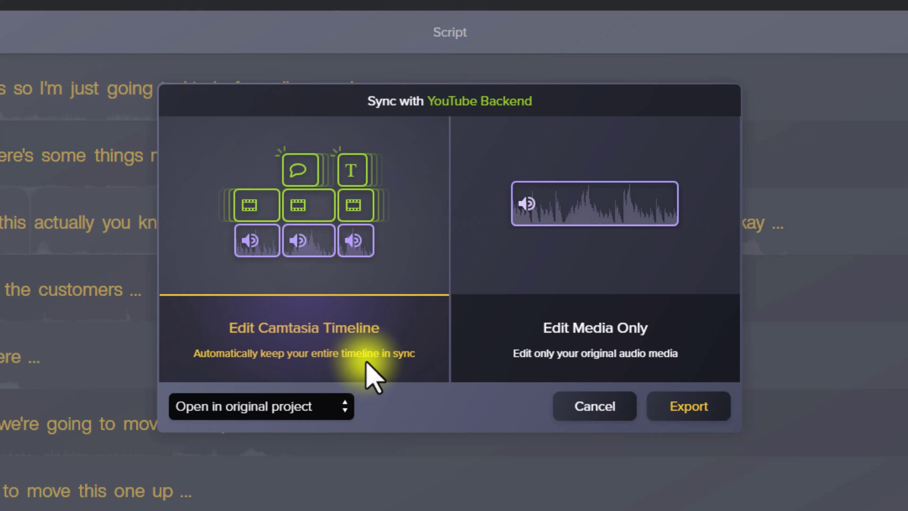
Step: Export the DEMO audio back to the YouTube Backend project, syncing the Camtasia timeline edits
left_click(696, 408)
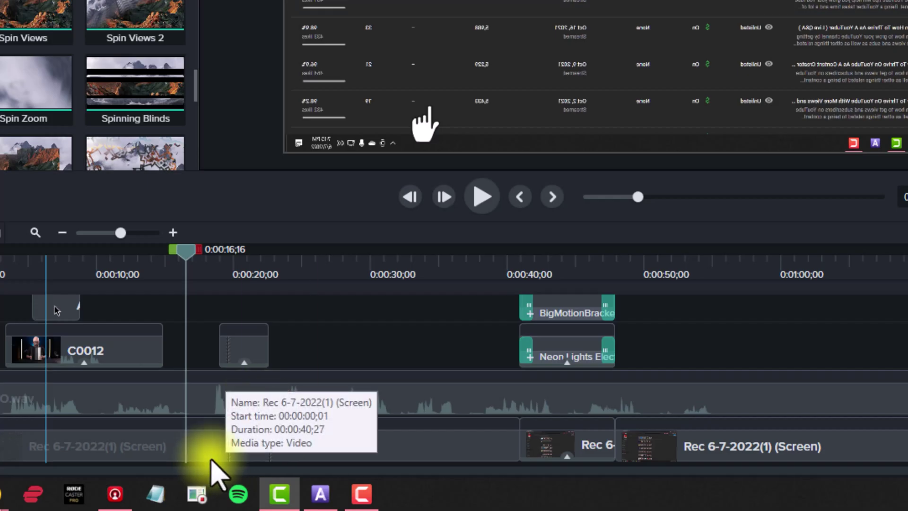
mouse_move(302, 481)
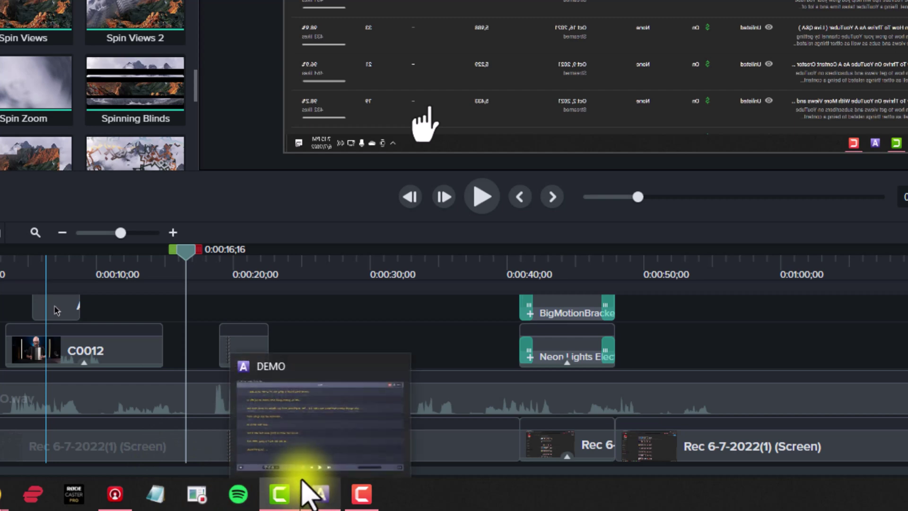